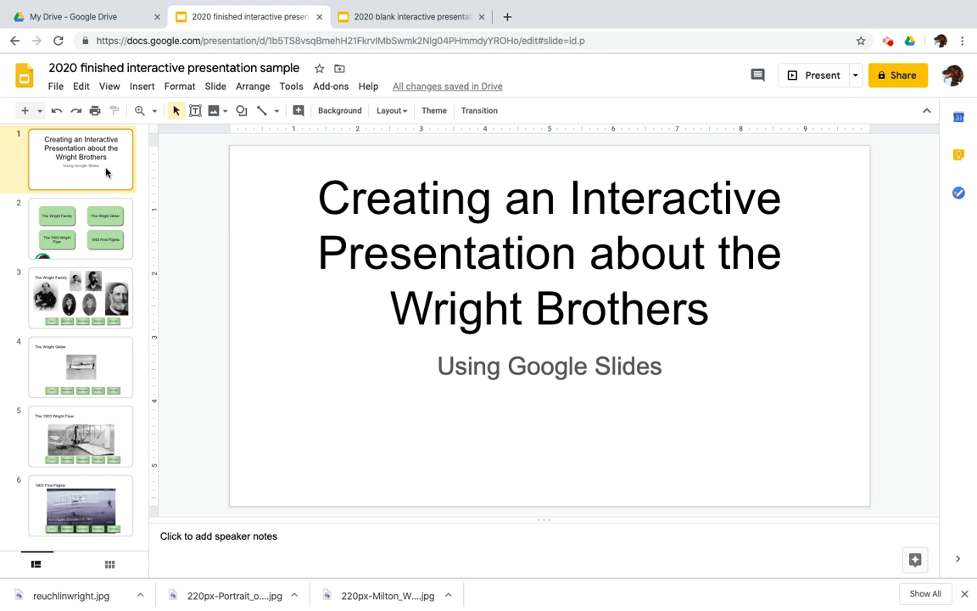
Step: Present the finished sample and test its slide navigation buttons for the Wright Family, Wright Flyer, Home and Wright Glider, and exit the slideshow
left_click(815, 74)
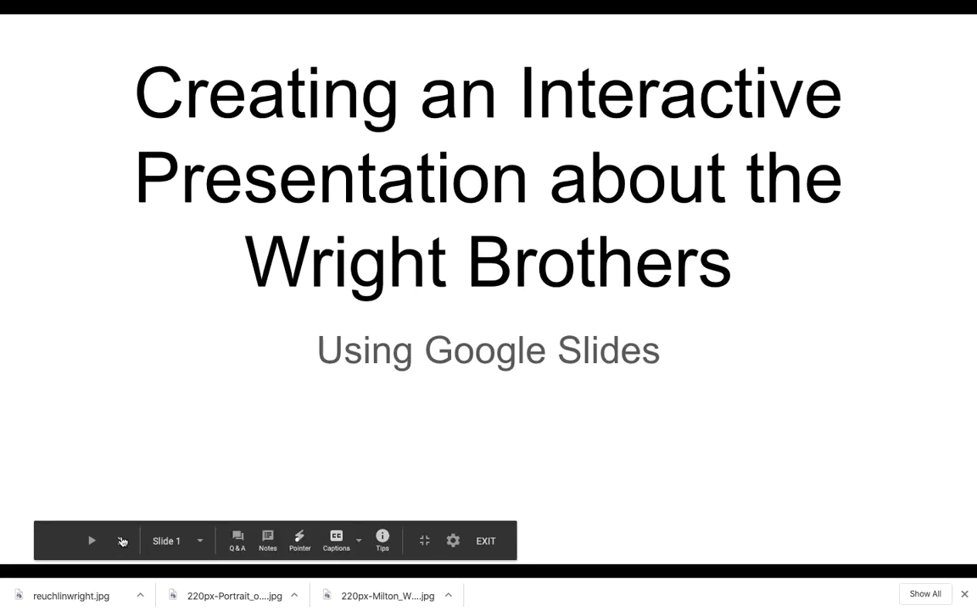
left_click(122, 542)
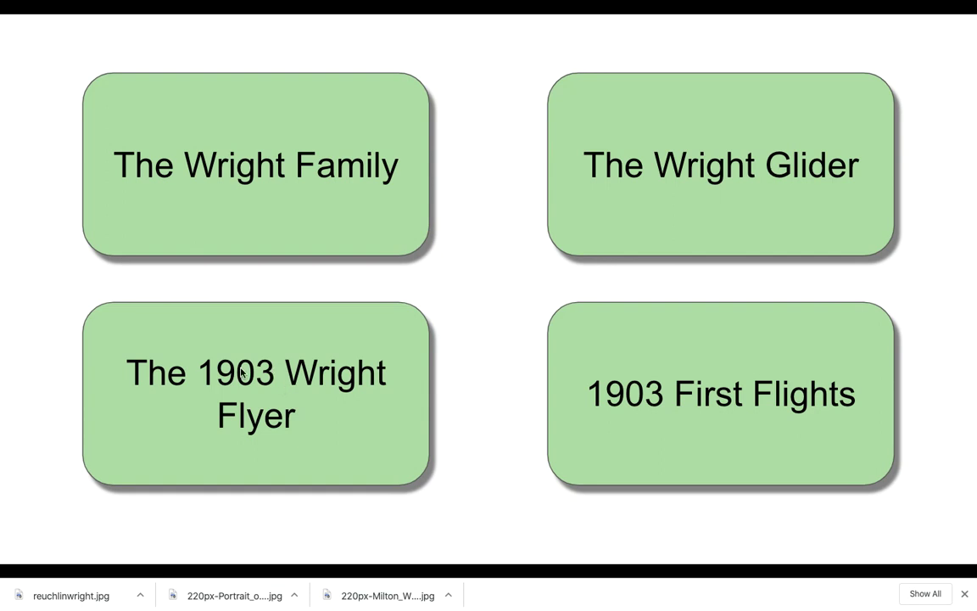
left_click(290, 244)
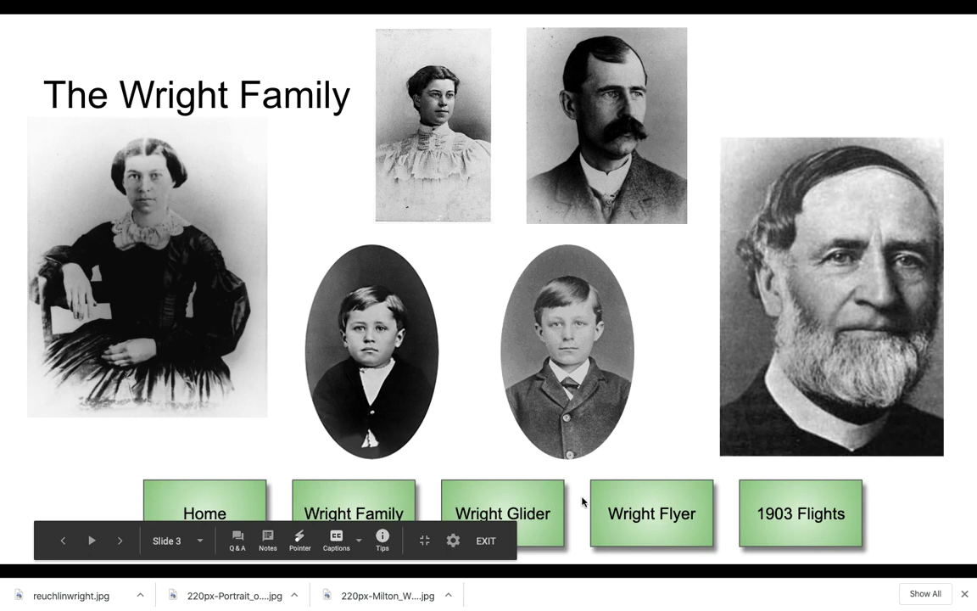
left_click(640, 492)
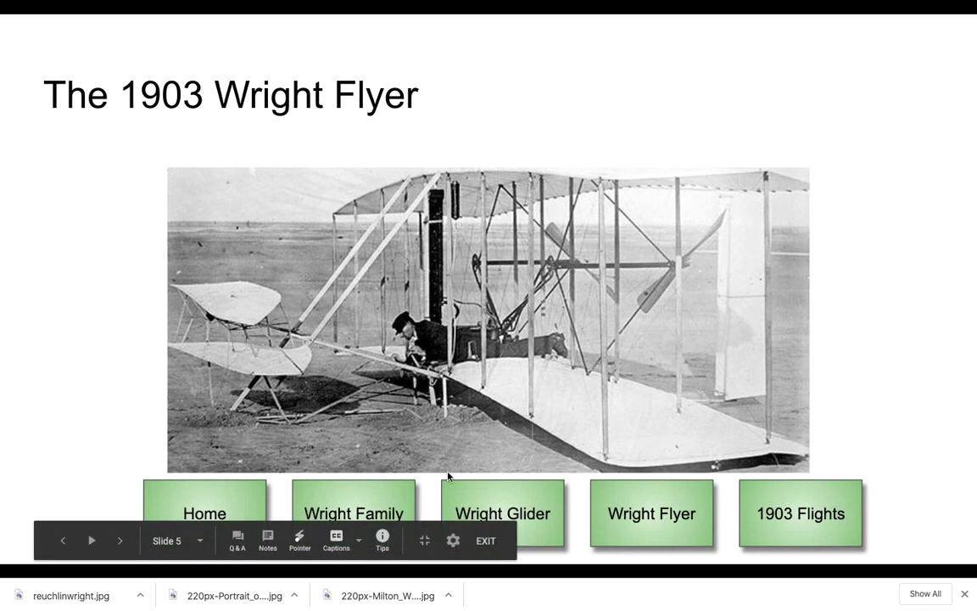
left_click(166, 500)
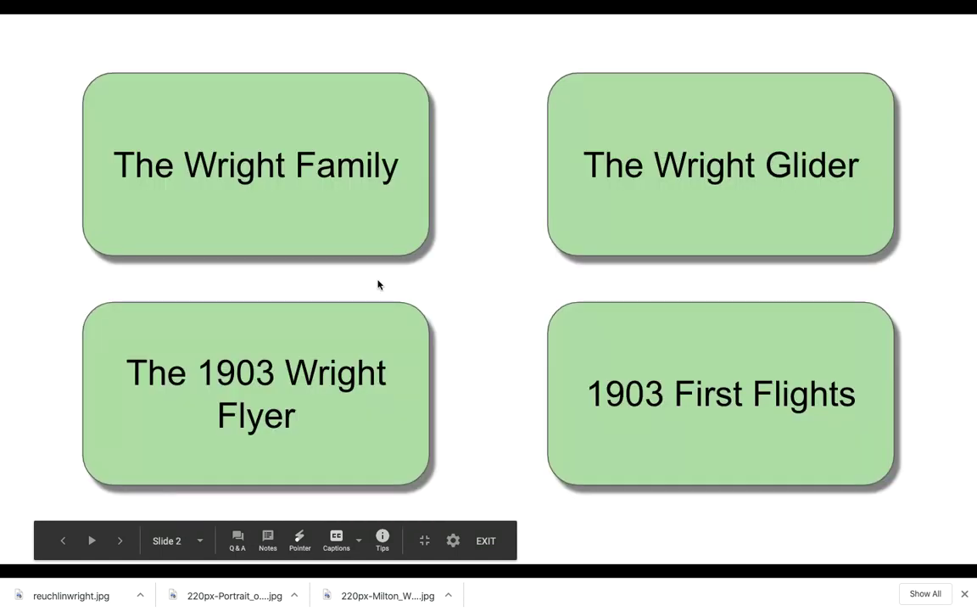
left_click(652, 152)
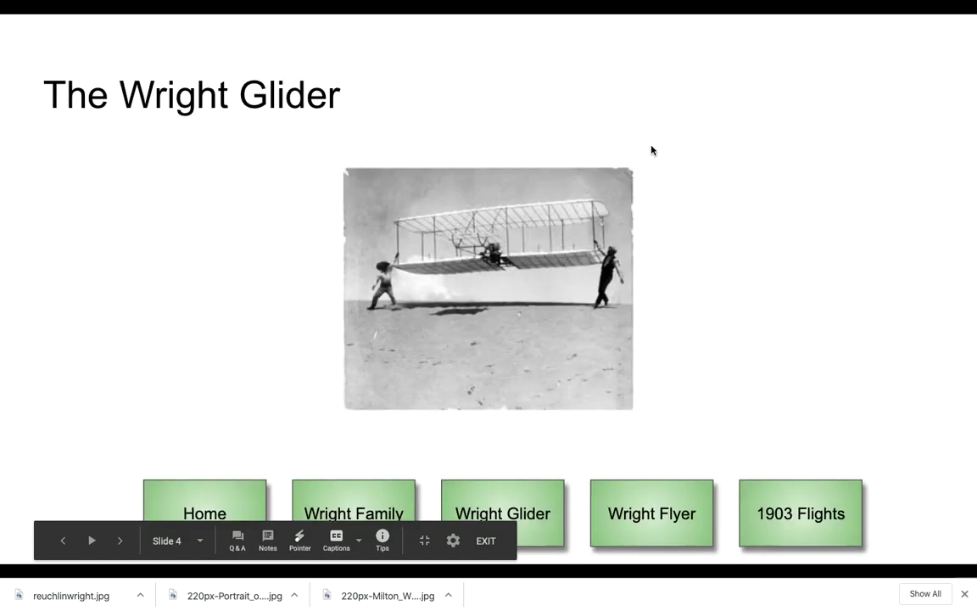
left_click(199, 493)
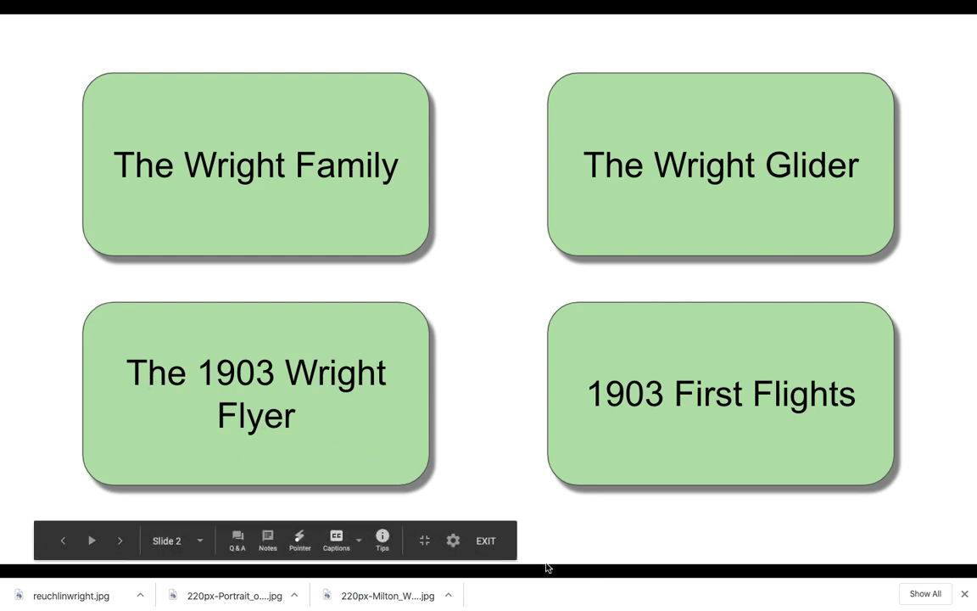
left_click(486, 541)
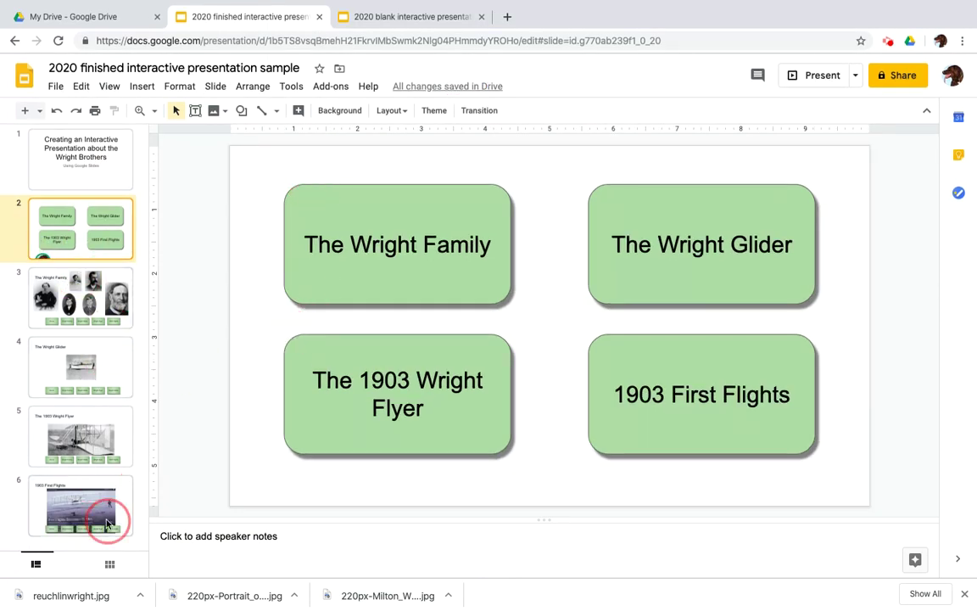
Step: Switch to the blank interactive presentation sample and review its Wright Family, Glider, Flyer and First Flights slides
left_click(383, 17)
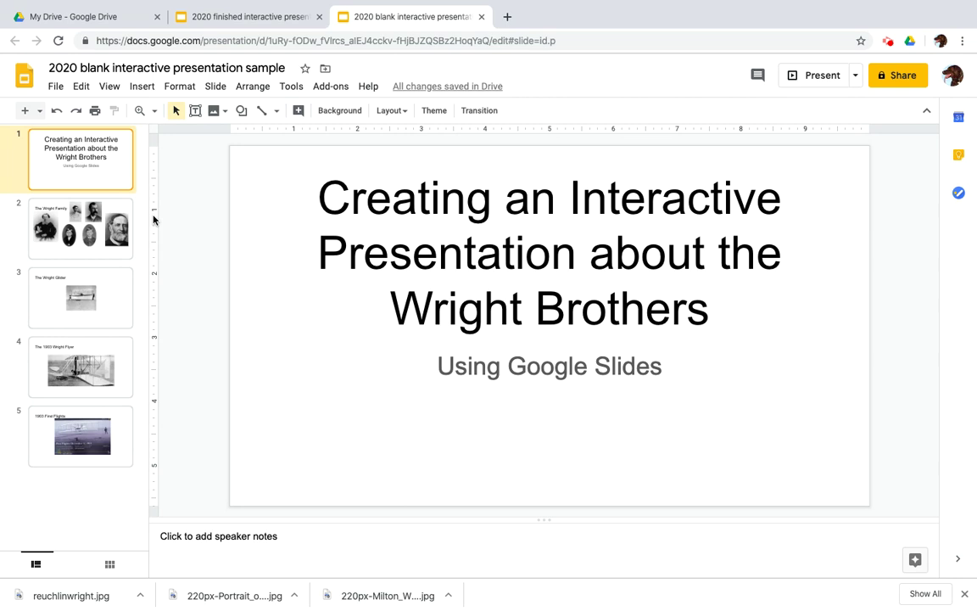
left_click(104, 247)
left_click(111, 266)
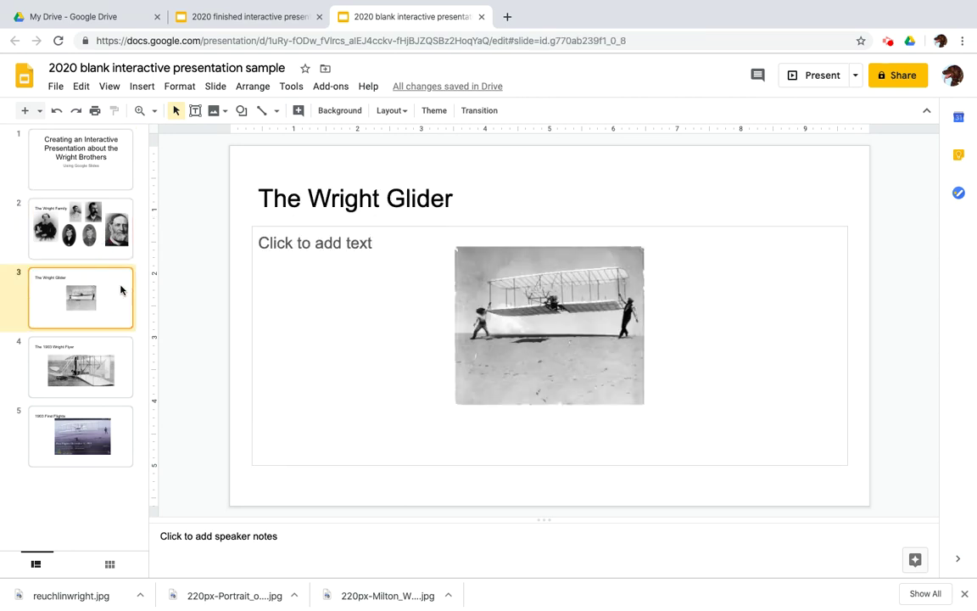
left_click(117, 359)
left_click(109, 436)
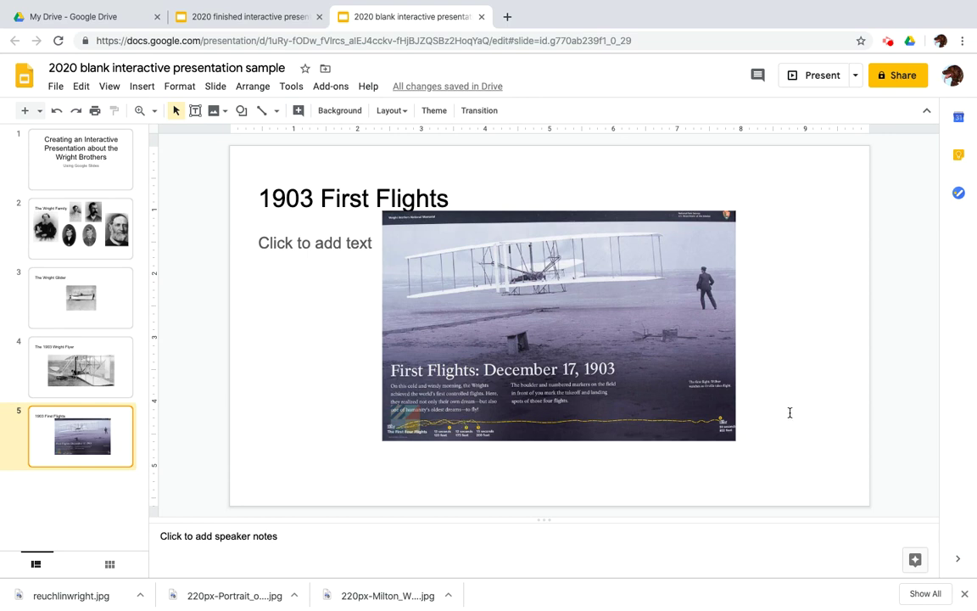
Step: Return to the finished sample and examine the navigation buttons on the Wright Family, Wright Glider and 1903 Wright Flyer slides
left_click(215, 19)
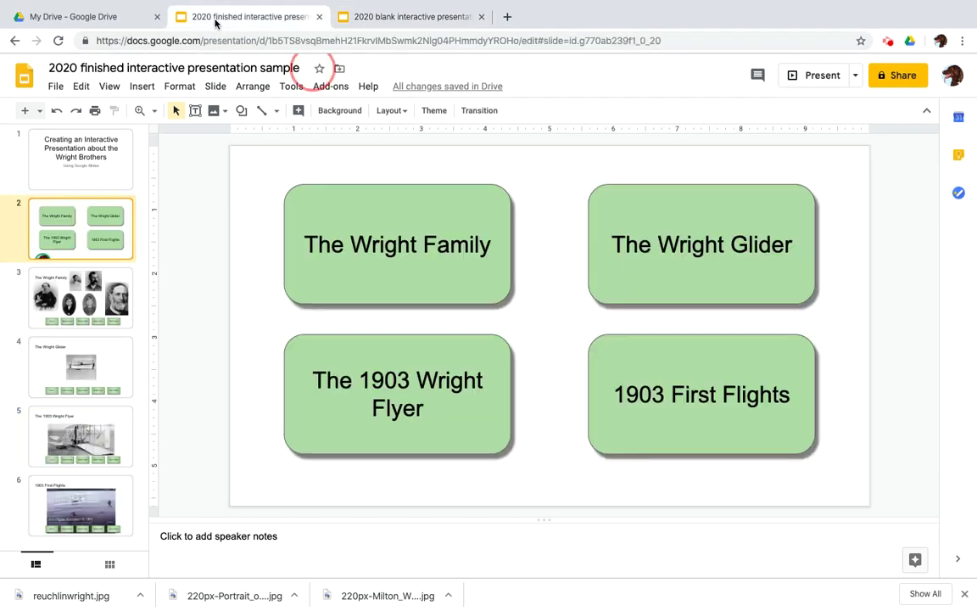
left_click(85, 302)
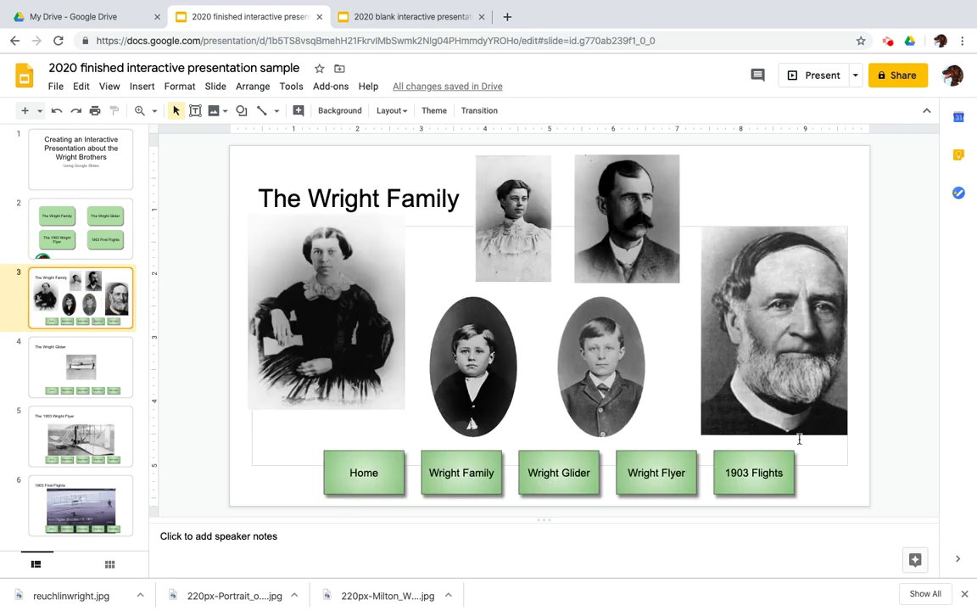
left_click(108, 363)
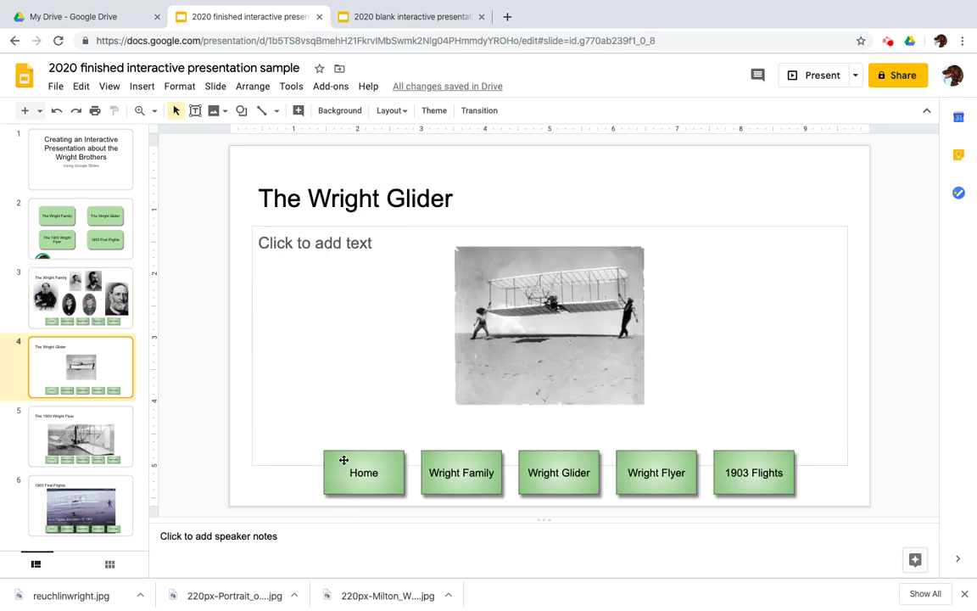
left_click(124, 428)
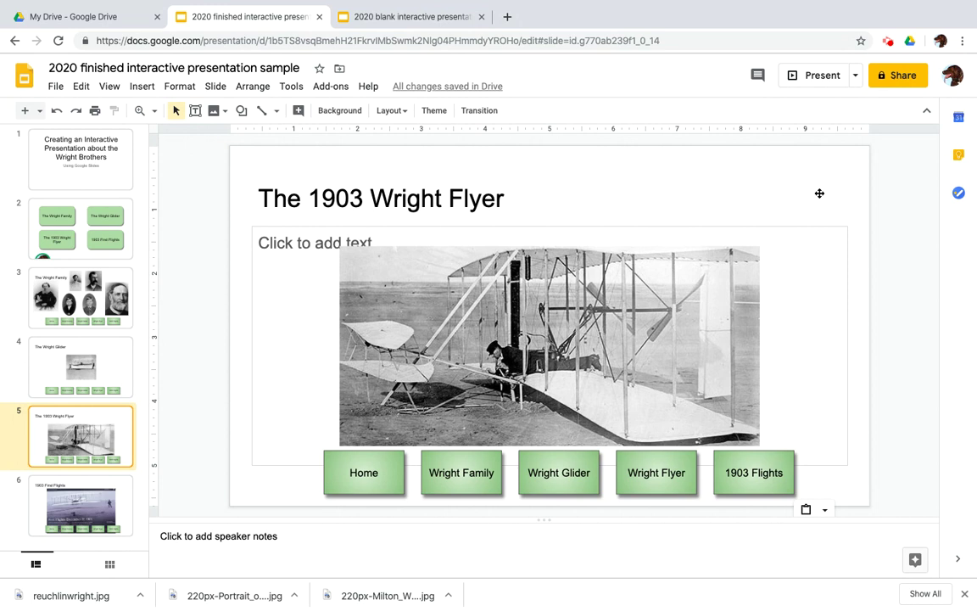
Step: In the blank interactive presentation sample, insert a new slide after the title slide and apply the Blank layout
mouse_move(470, 5)
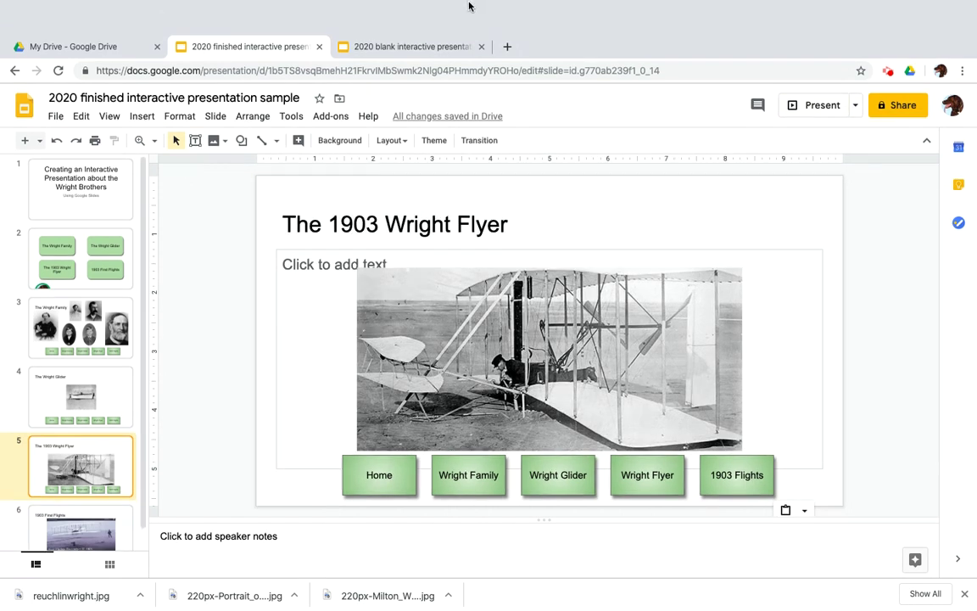
left_click(397, 48)
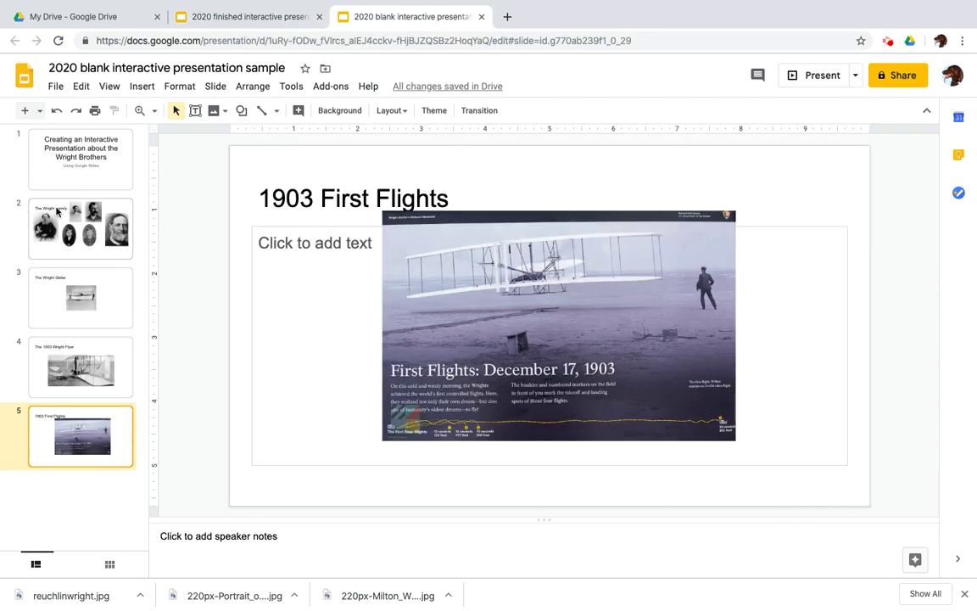
left_click(44, 166)
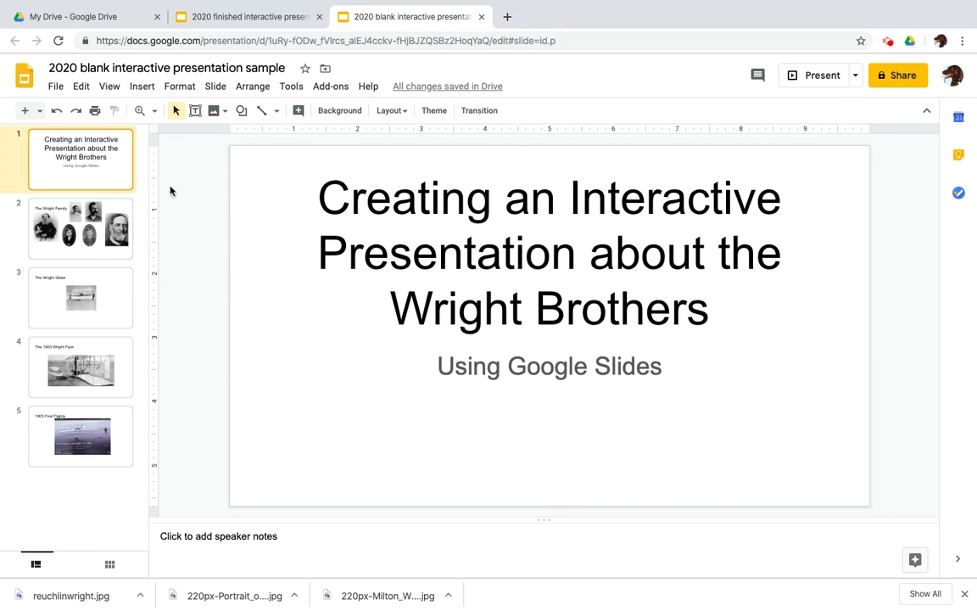
left_click(142, 87)
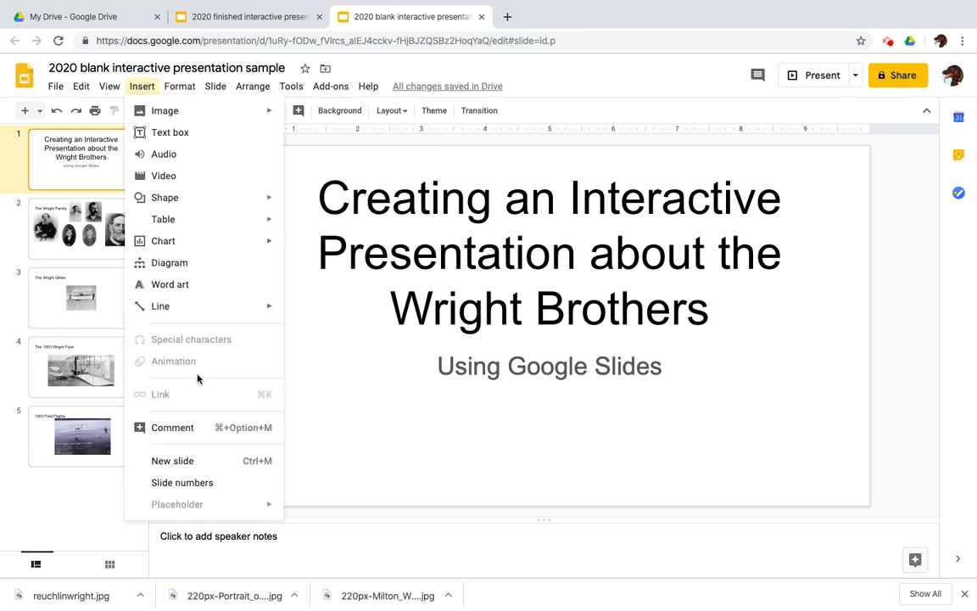
left_click(173, 460)
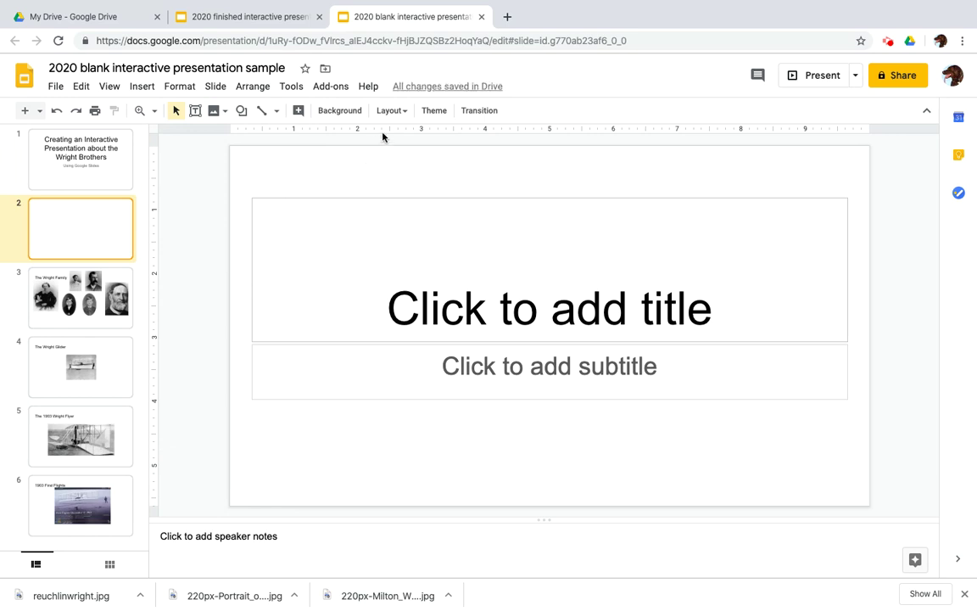
left_click(393, 110)
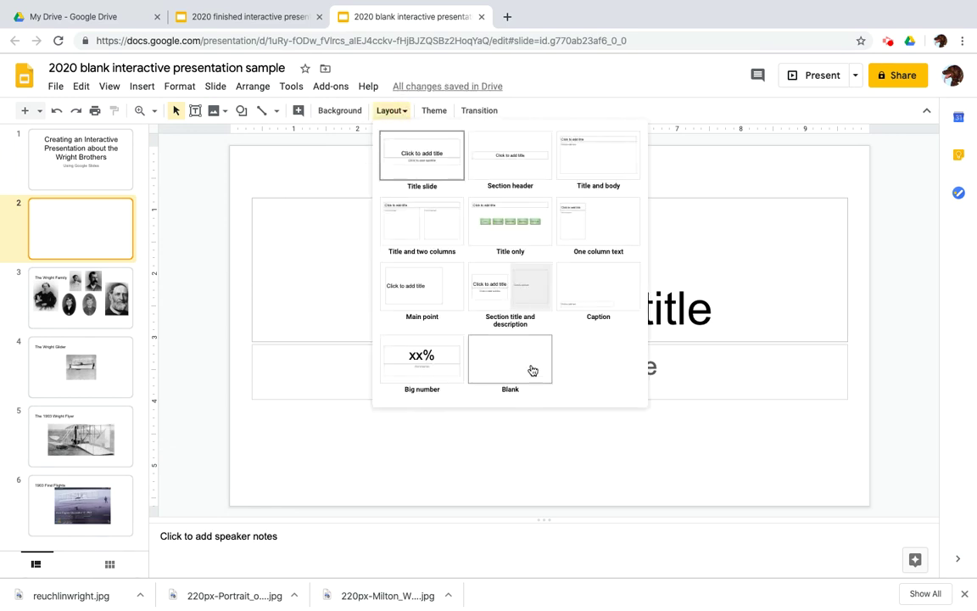
left_click(533, 370)
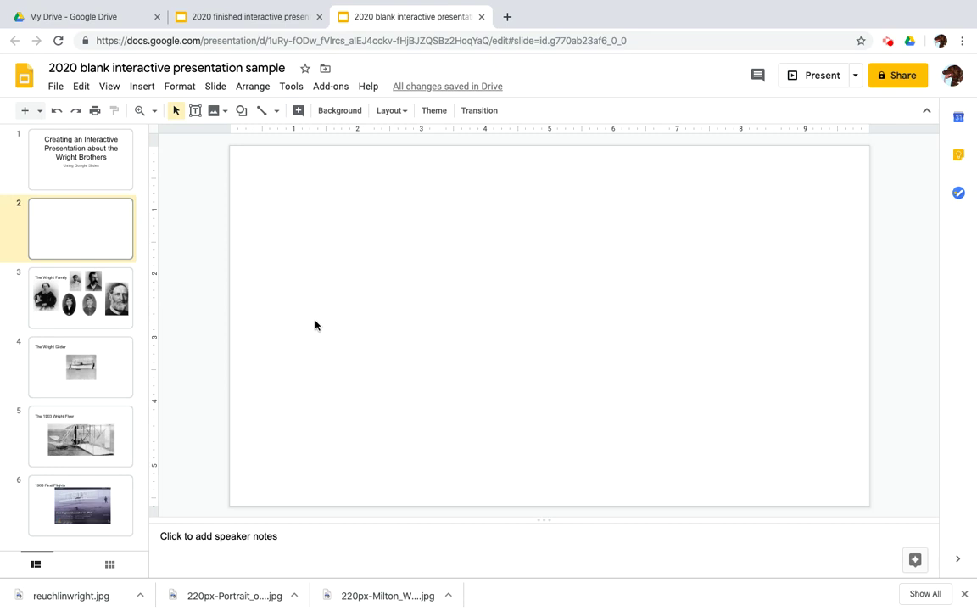
Step: Draw a rounded rectangle about 3.7 by 2.2 inches in the upper-left area of the blank slide 2
left_click(242, 111)
mouse_move(254, 137)
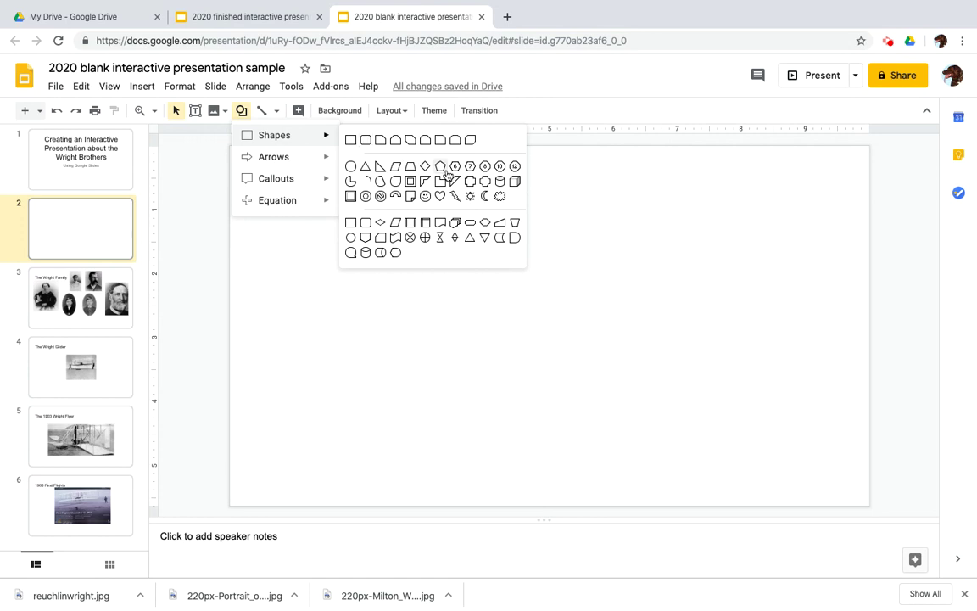
left_click(364, 141)
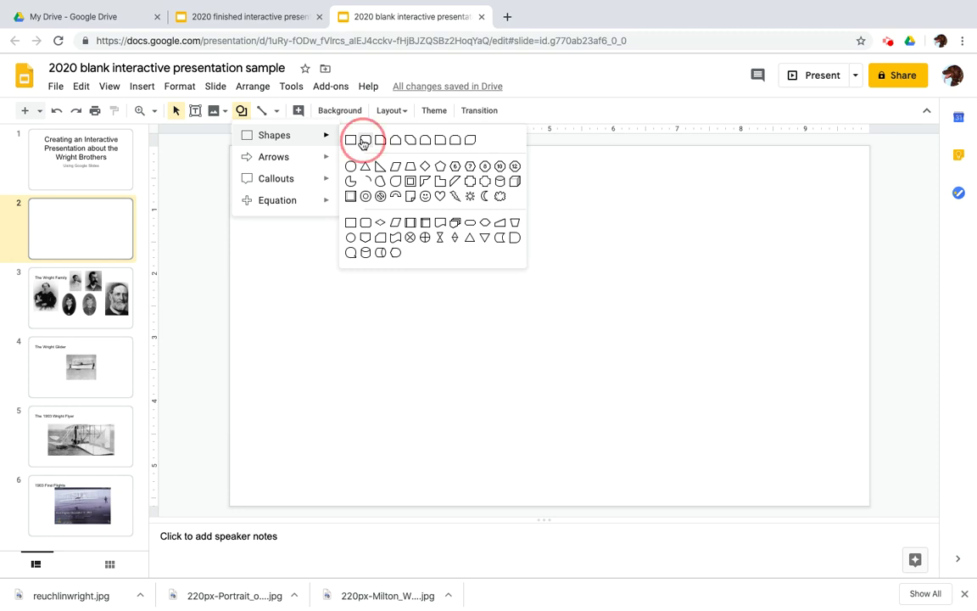
left_click_drag(272, 180, 508, 321)
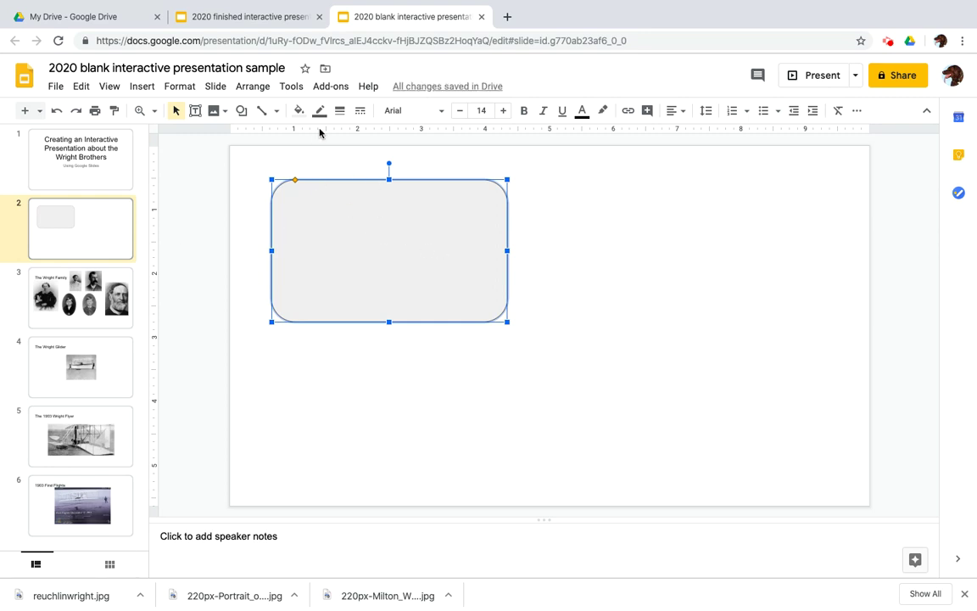
Step: Fill the rounded rectangle with solid light green and set its border color to black
left_click(300, 110)
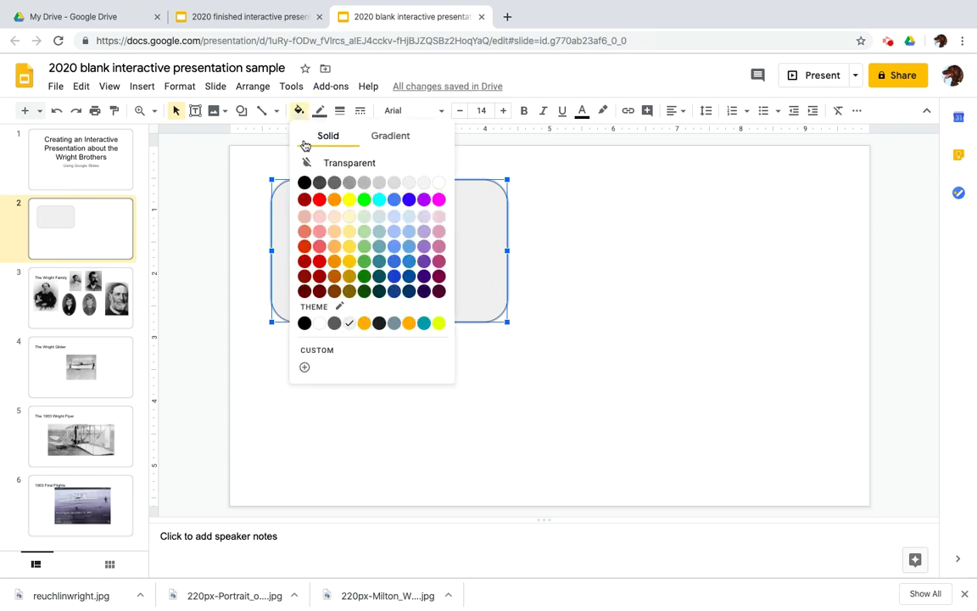
left_click(365, 247)
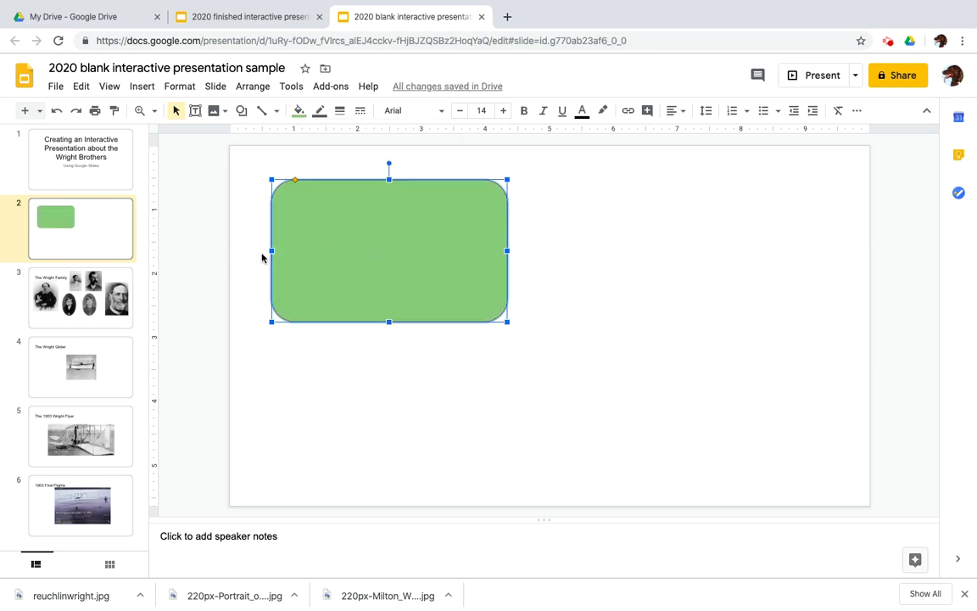
left_click(320, 110)
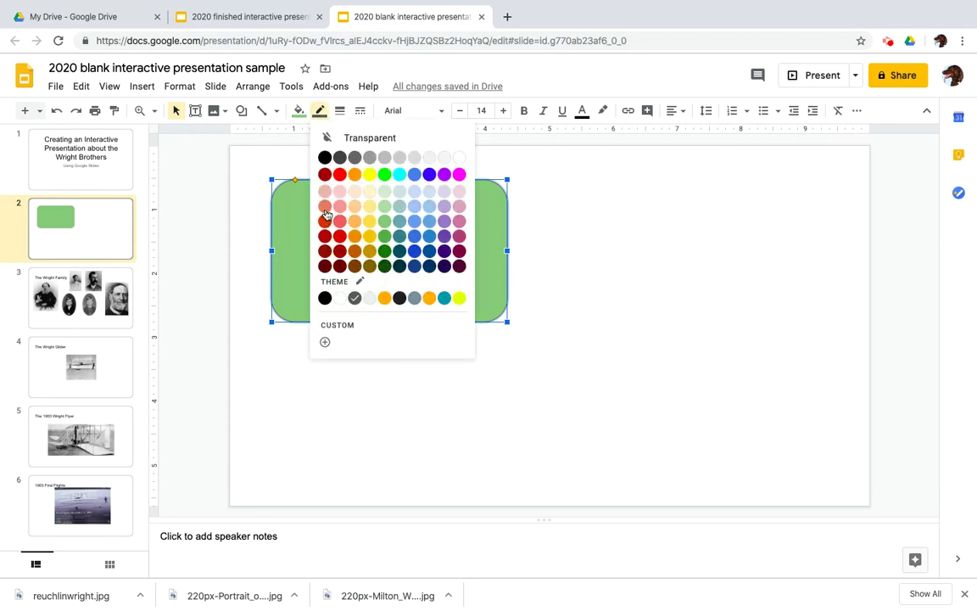
left_click(325, 157)
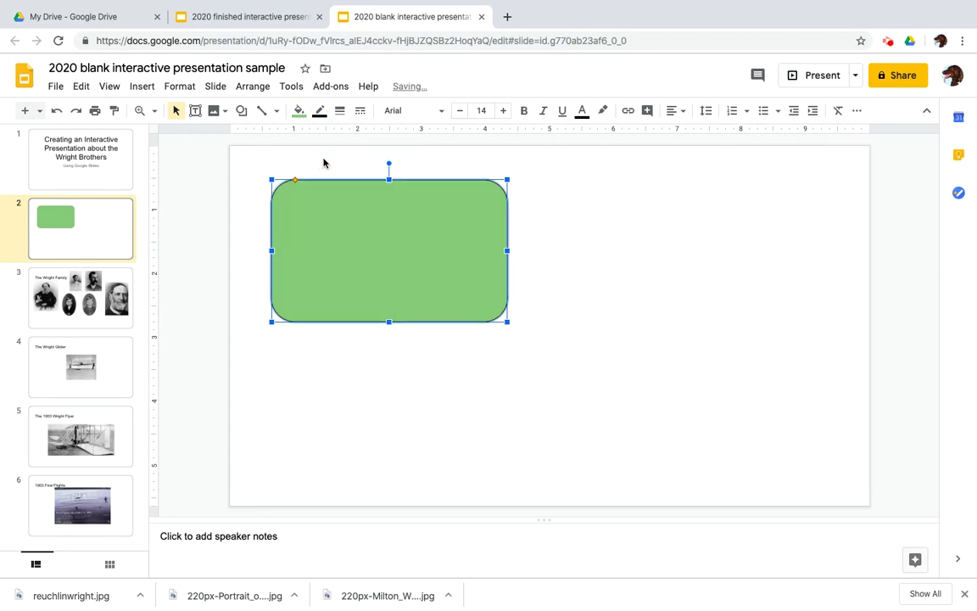
Step: Try a thick border on the green rounded rectangle, settle on a thin border weight instead, and deselect the shape
left_click(340, 110)
left_click(365, 222)
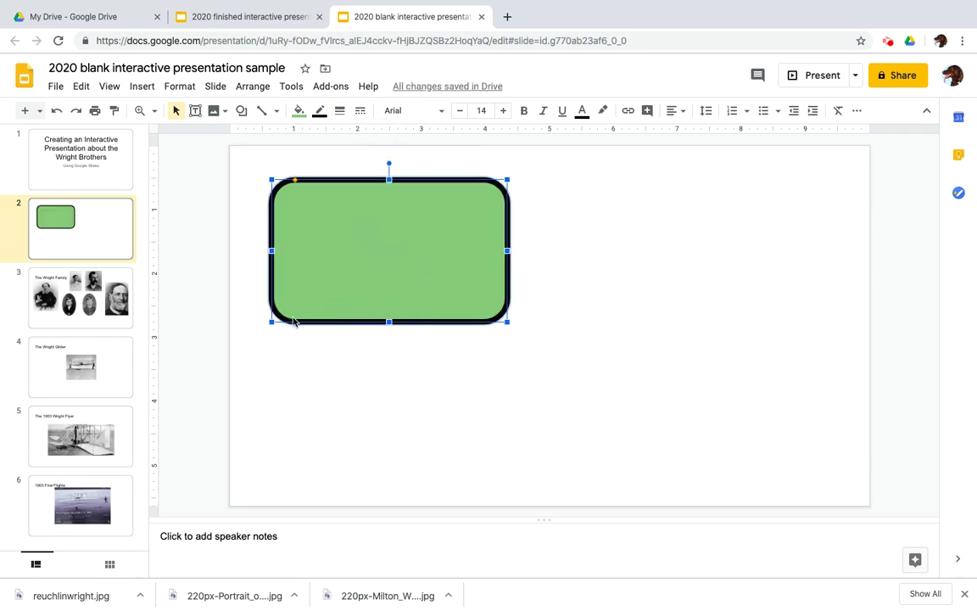
left_click(319, 114)
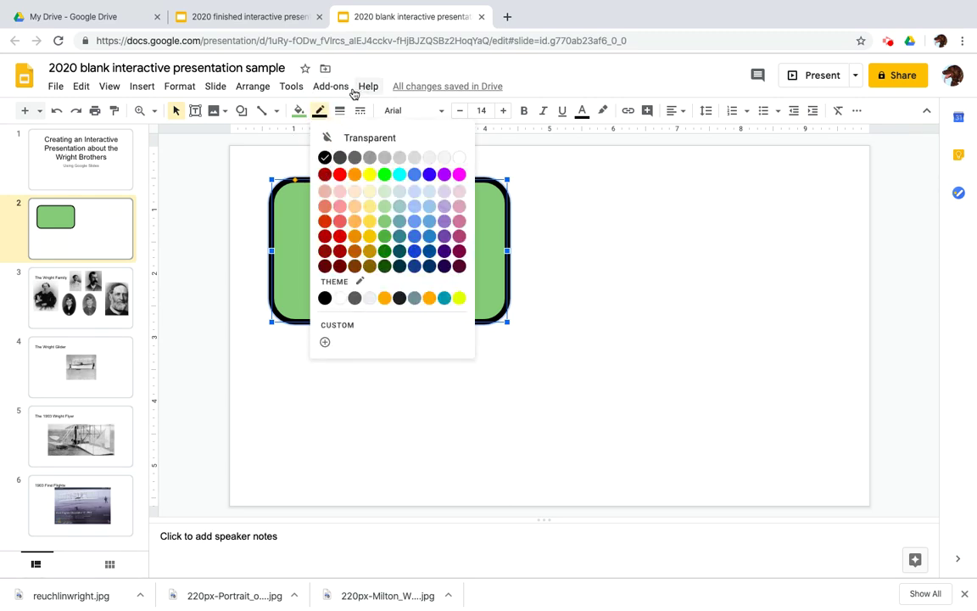
left_click(340, 111)
left_click(363, 158)
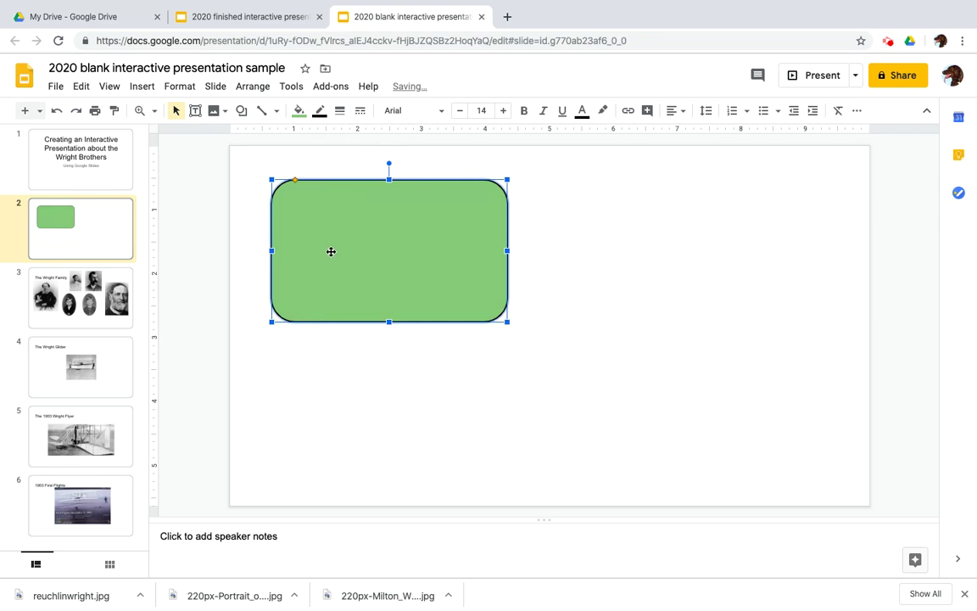
left_click(321, 367)
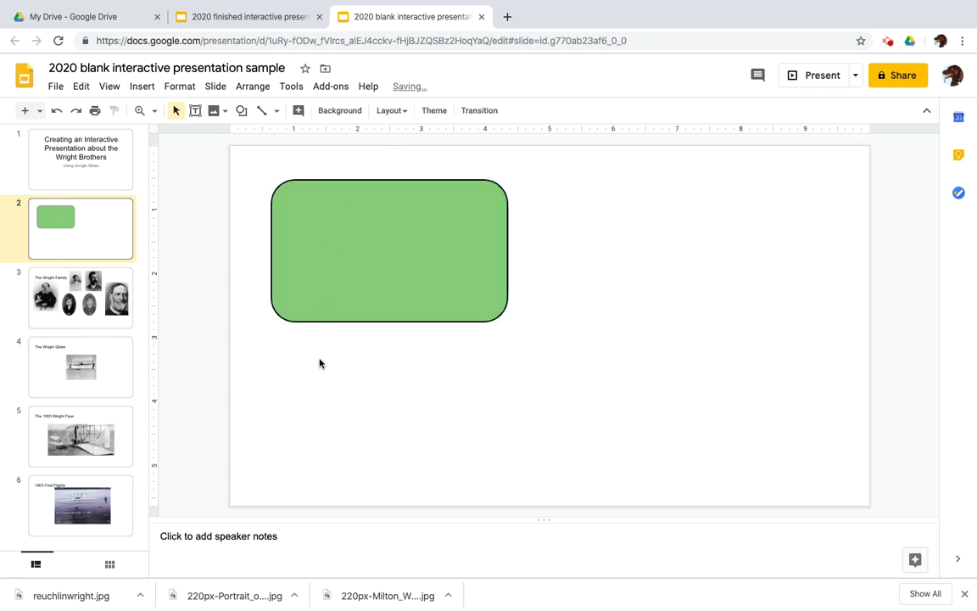
Step: Add a black drop shadow to the green rounded rectangle, increasing its distance slightly and angling it toward the shape's lower right
left_click(287, 209)
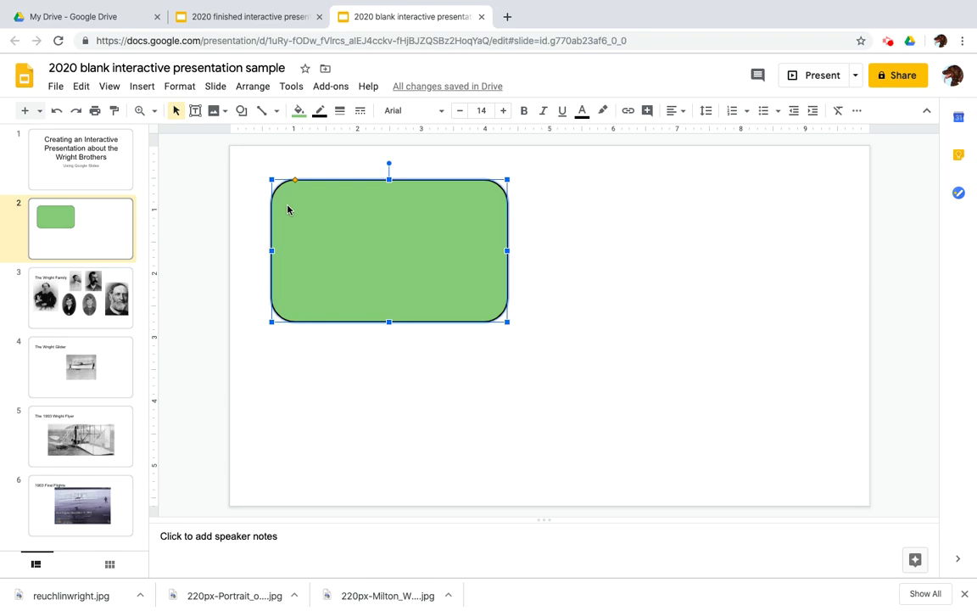
right_click(316, 189)
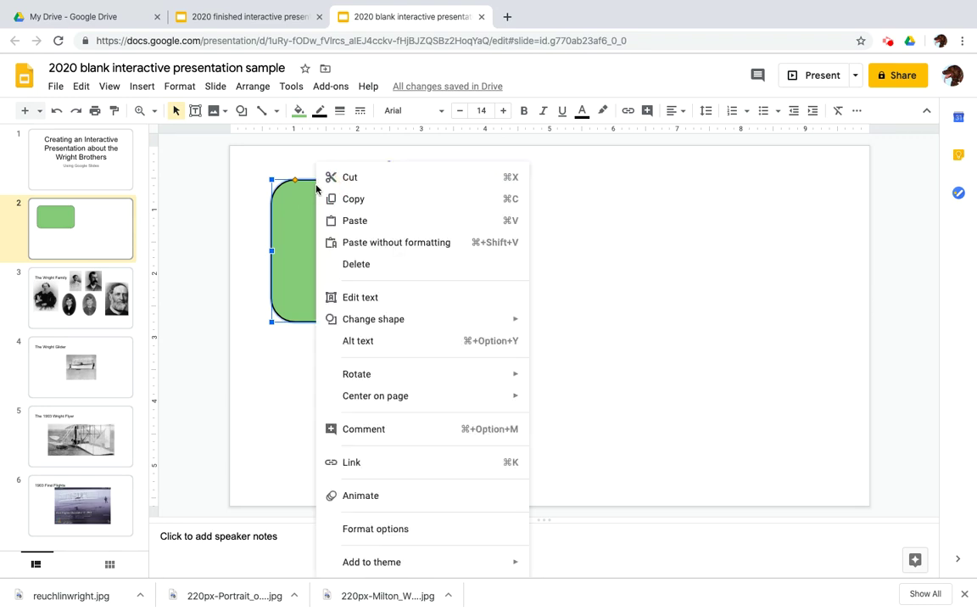
left_click(360, 529)
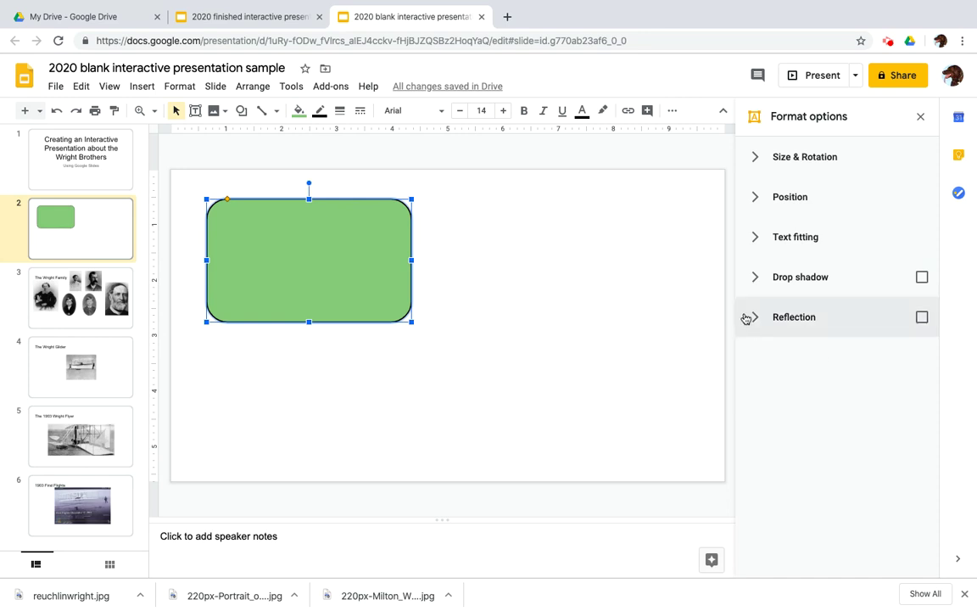
left_click(922, 278)
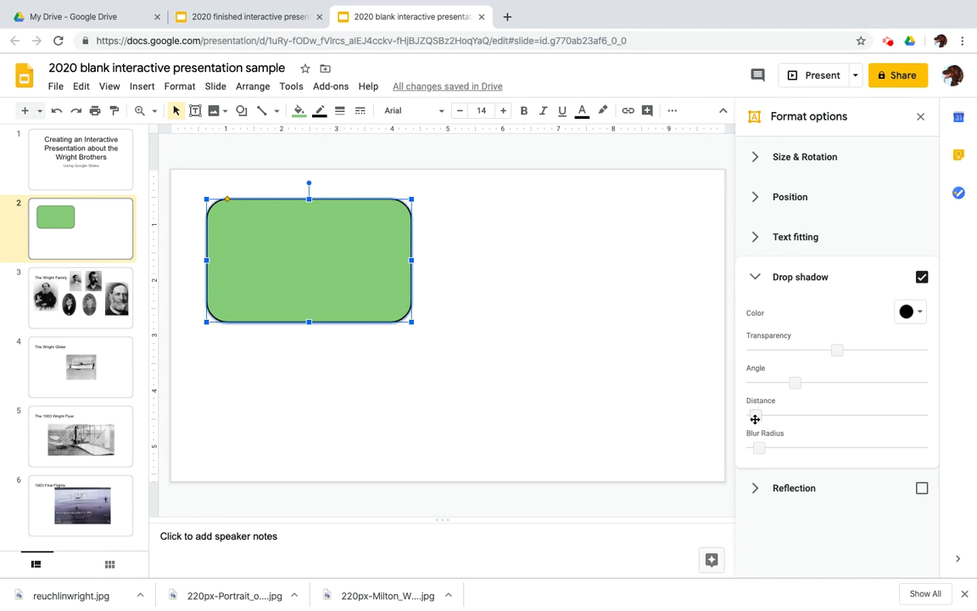
mouse_move(756, 415)
left_mouse_down()
mouse_move(851, 411)
mouse_move(756, 415)
left_mouse_up()
left_click_drag(792, 382, 824, 384)
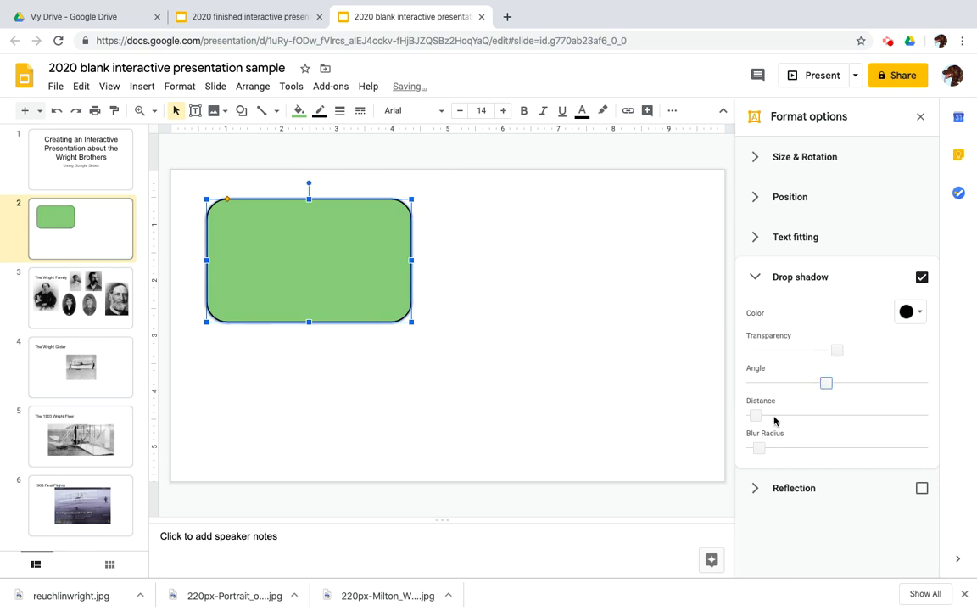
left_click_drag(756, 416, 770, 416)
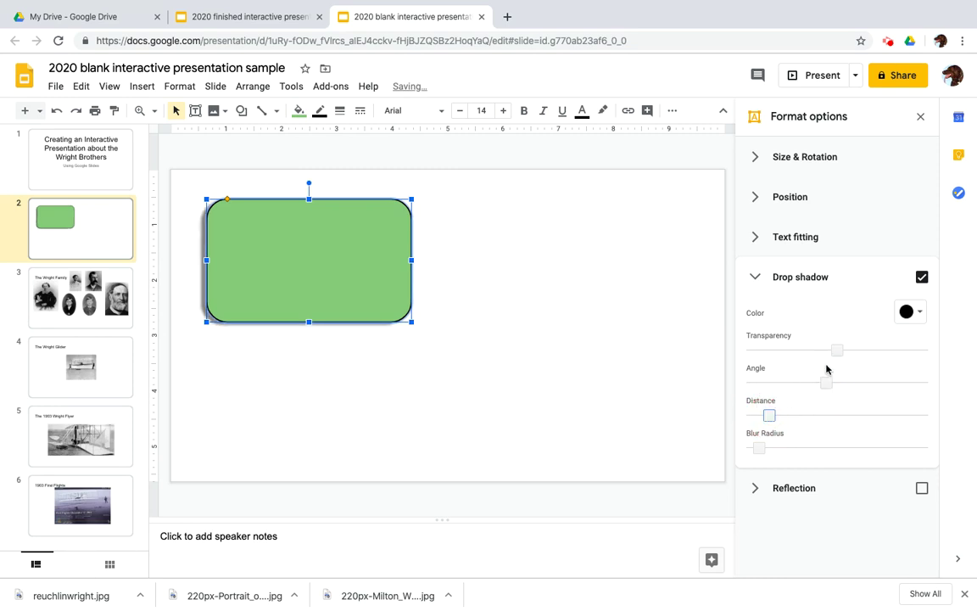
left_click_drag(827, 382, 781, 381)
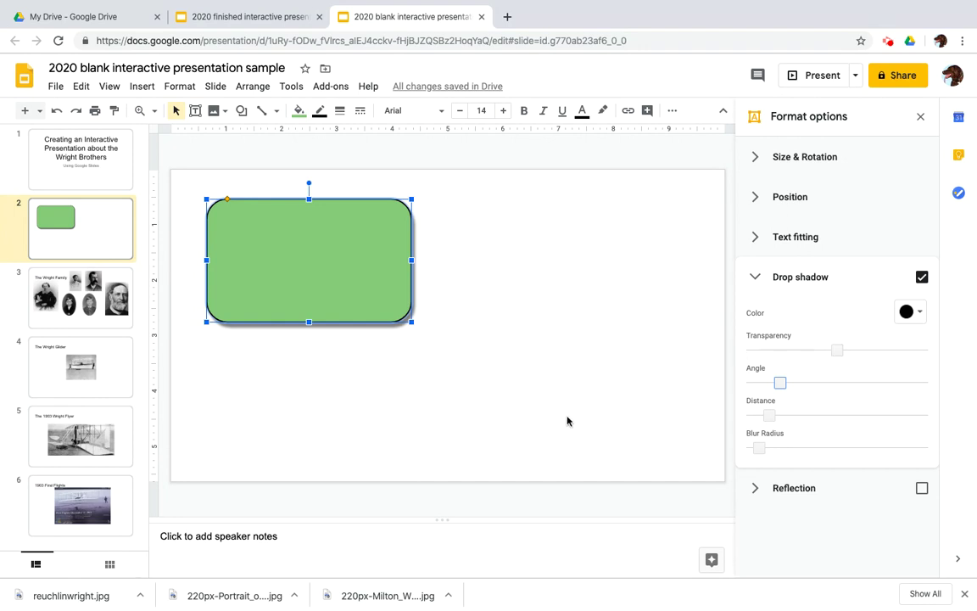
left_click(425, 375)
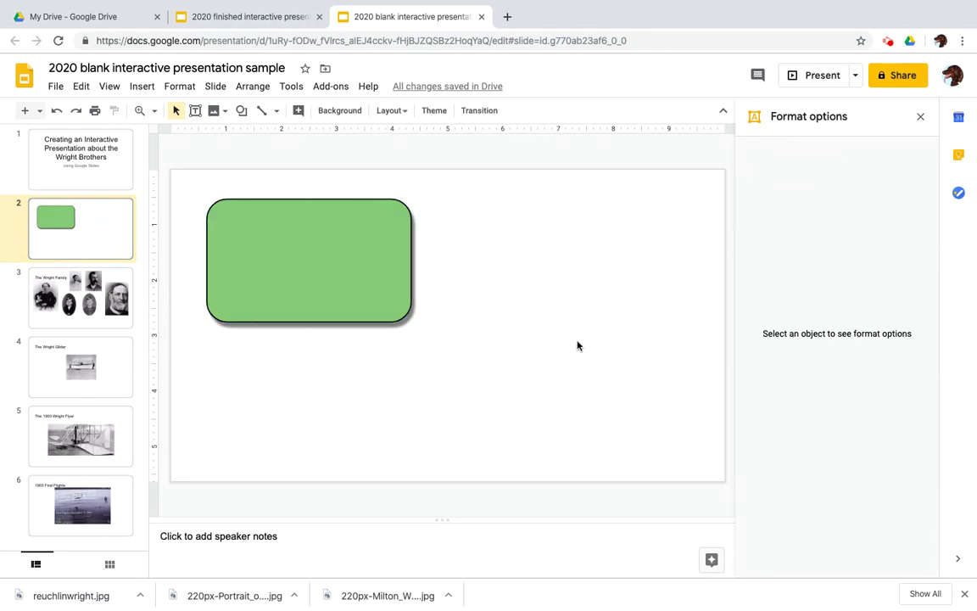
Step: Label the green rounded rectangle "The Wright Family" and center the text horizontally
left_click(388, 281)
left_click(303, 270)
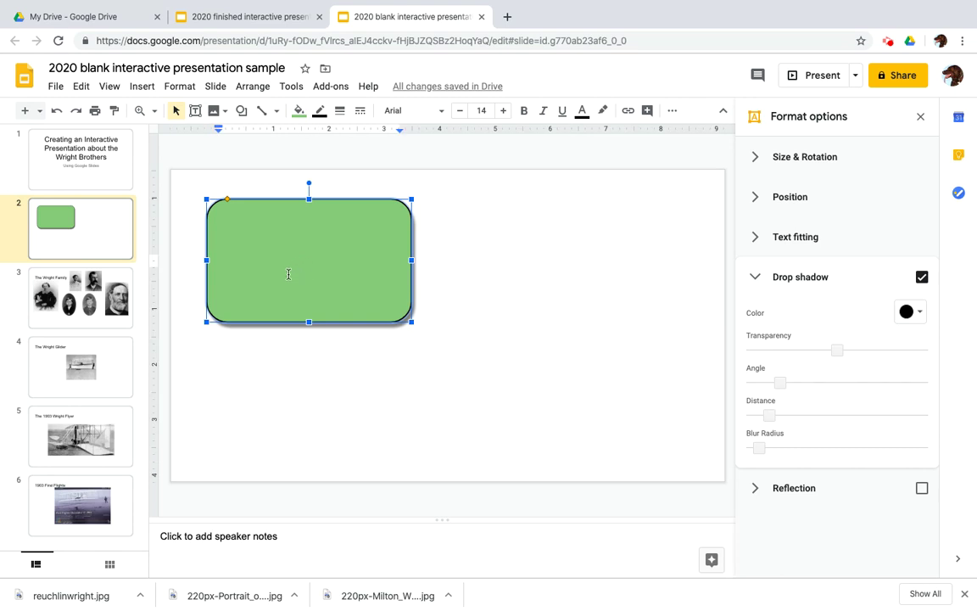
left_click(289, 274)
type("The ")
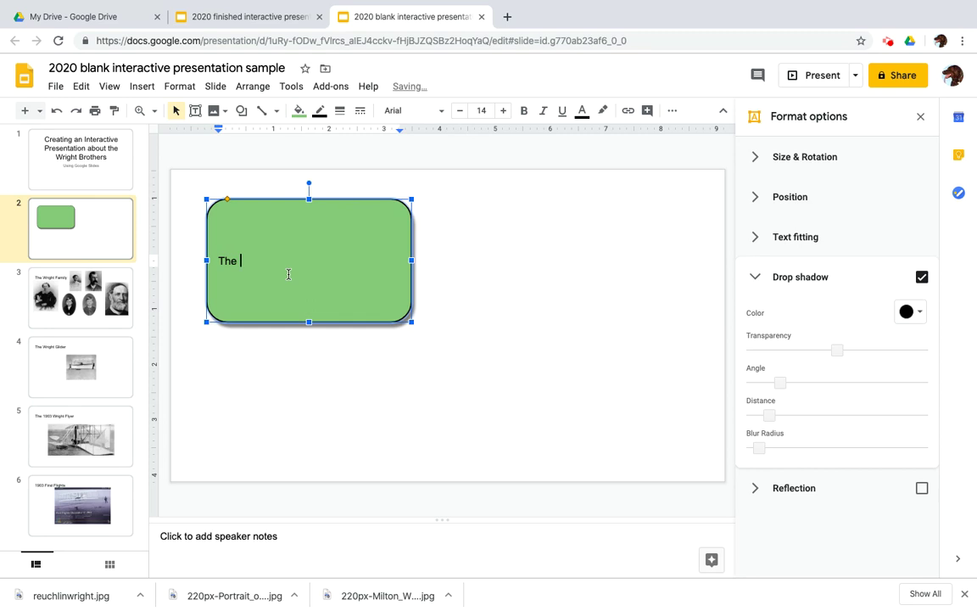
type("Wright Family")
left_click(675, 114)
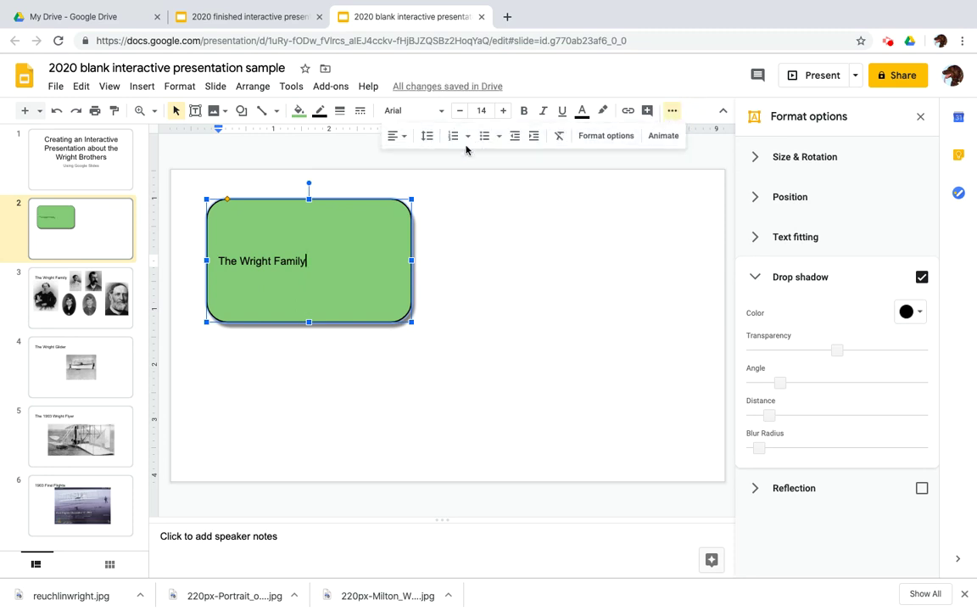
left_click(401, 138)
left_click(415, 157)
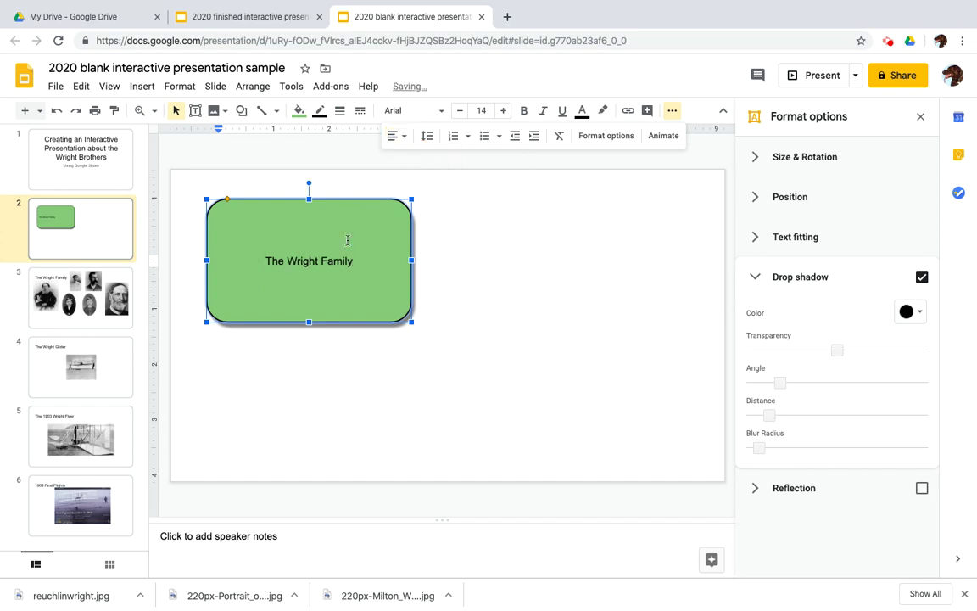
Step: Increase the font size of the "The Wright Family" label to 24
left_click_drag(268, 261, 355, 263)
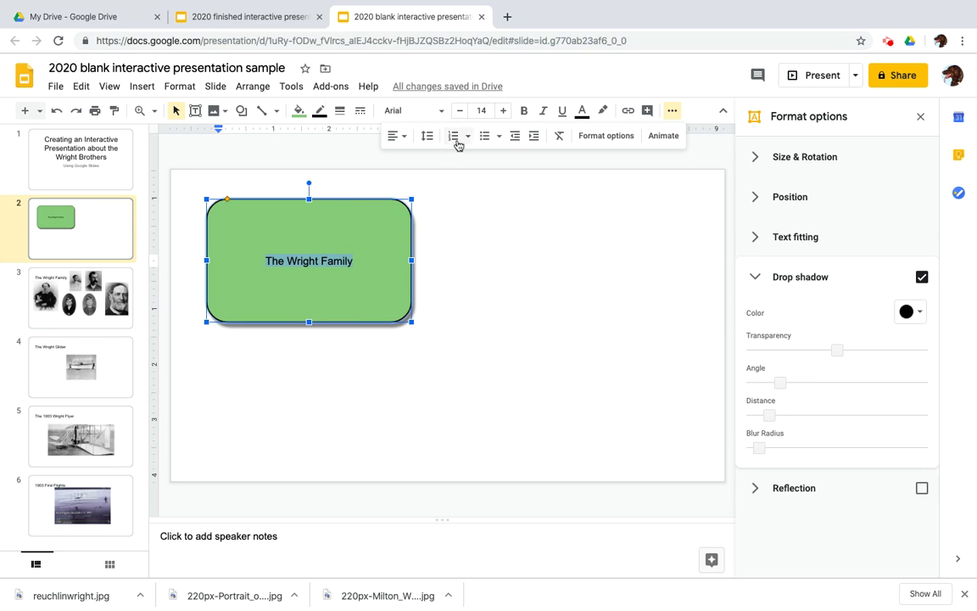
left_click(503, 111)
left_click(504, 111)
left_click(503, 111)
left_click(503, 111)
left_click(503, 111)
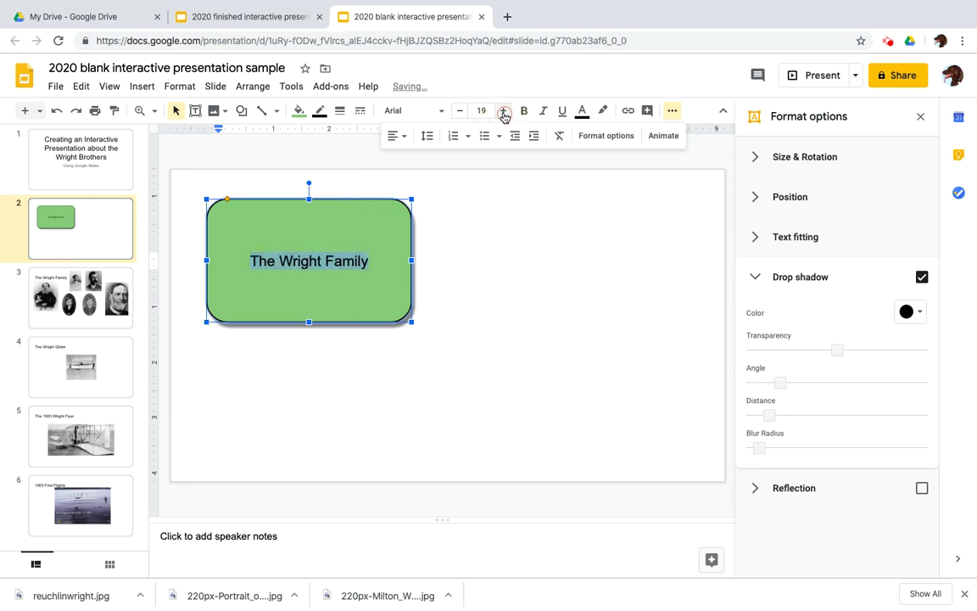
left_click(504, 111)
left_click(503, 111)
left_click(503, 111)
left_click(504, 111)
left_click(503, 111)
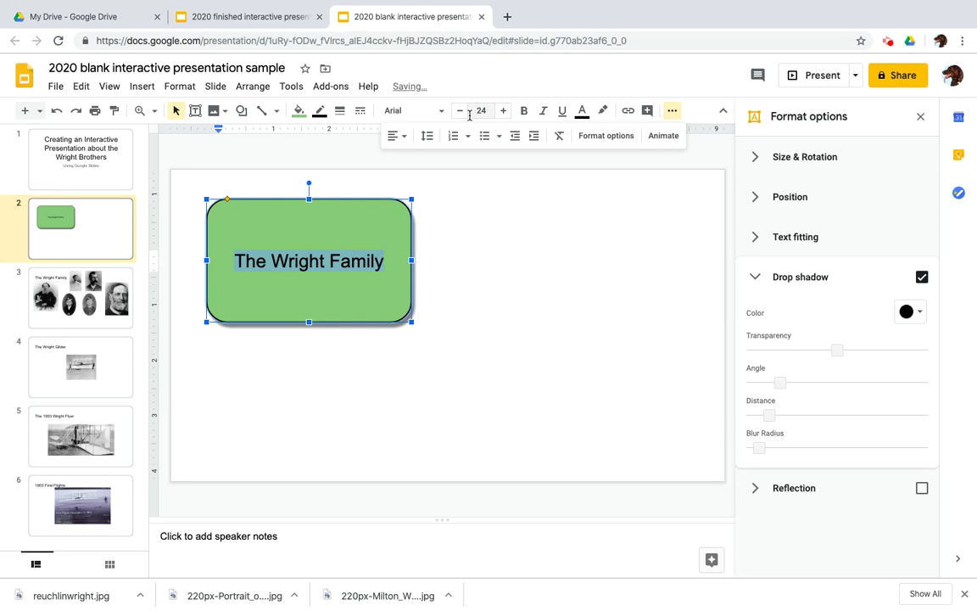
Step: Change the font of the "The Wright Family" label to Alegreya SC and deselect the shape
left_click(438, 113)
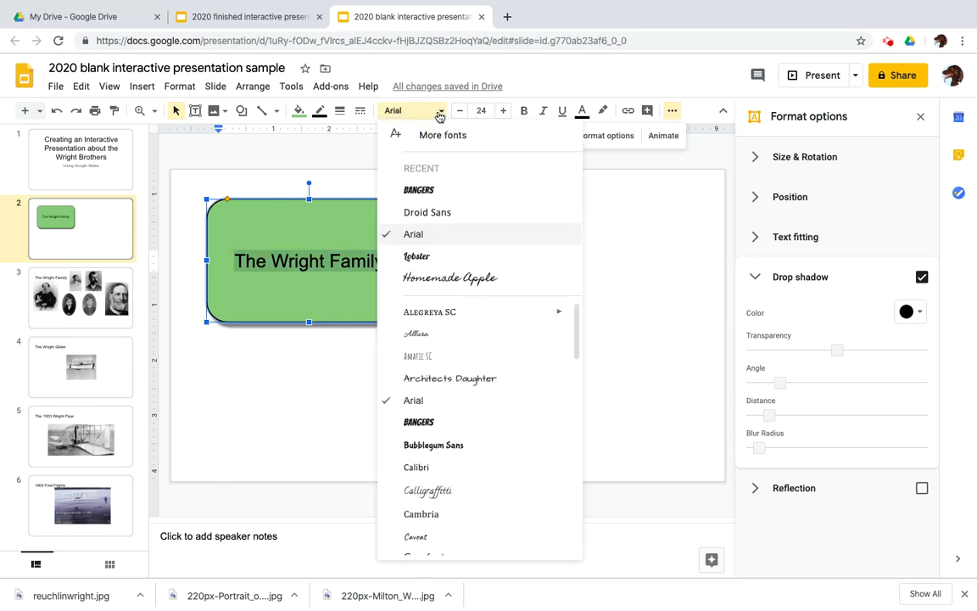
left_click(432, 312)
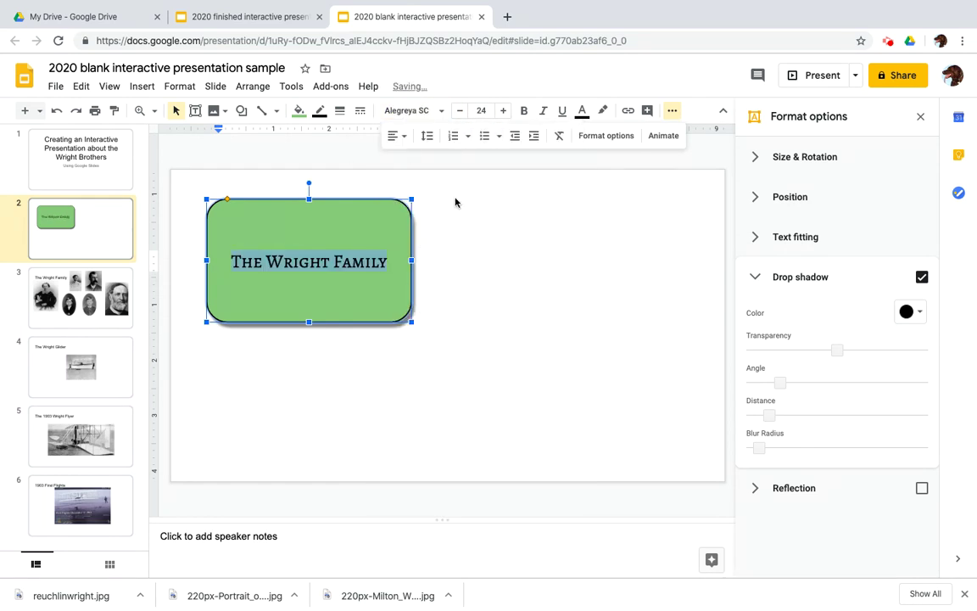
left_click(444, 235)
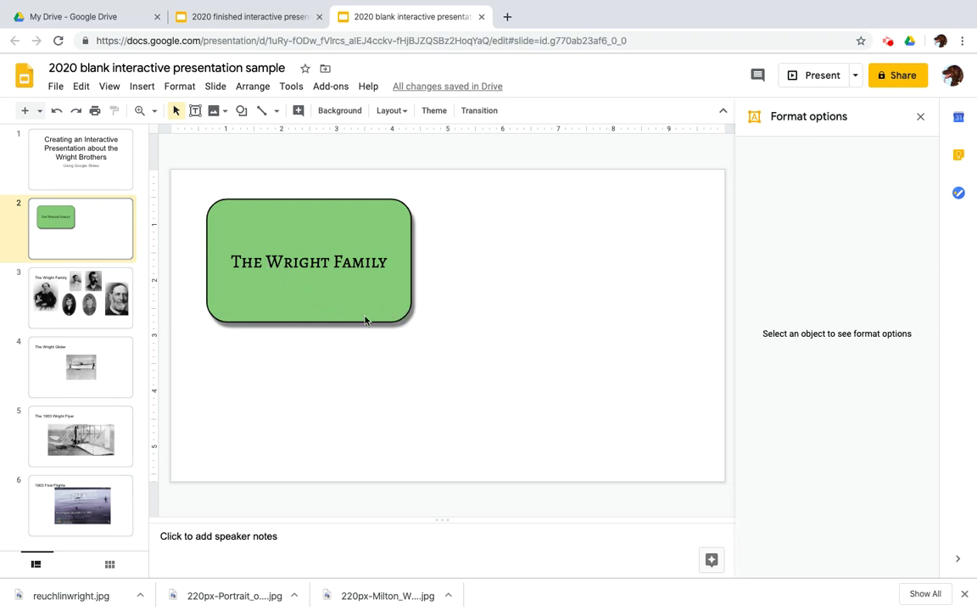
Step: Duplicate the "The Wright Family" button three times on slide 2
left_click(329, 307)
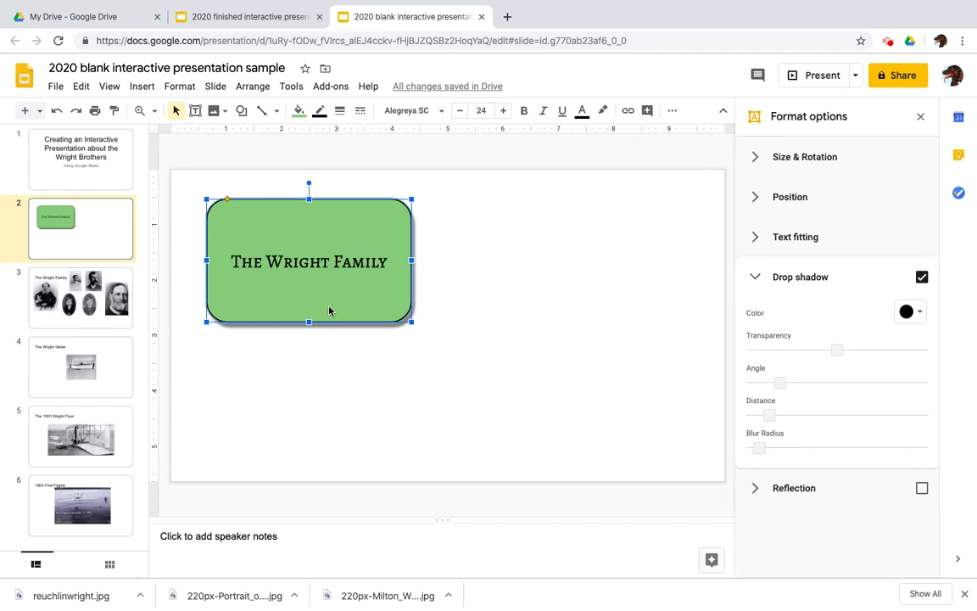
key("ctrl+d")
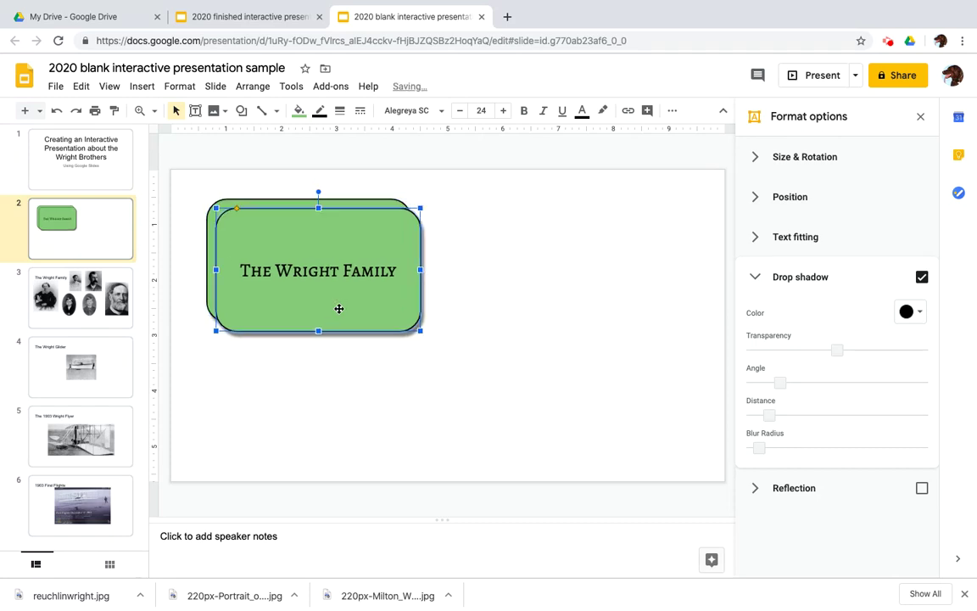
key("ctrl+d")
key("ctrl+d")
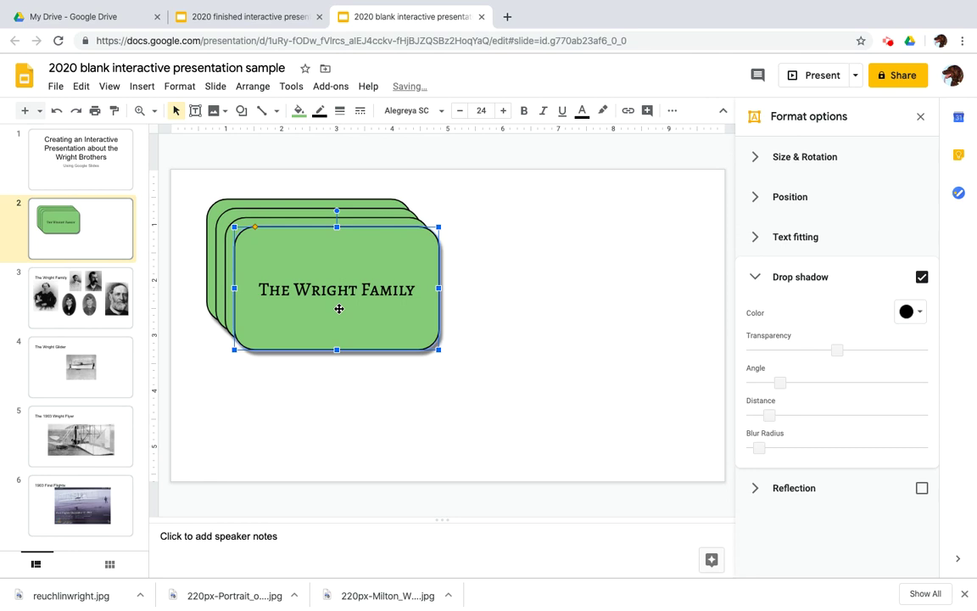
Step: Arrange the three duplicate buttons with the original in a two-by-two grid, aligned with its row and column
left_click_drag(339, 309, 554, 284)
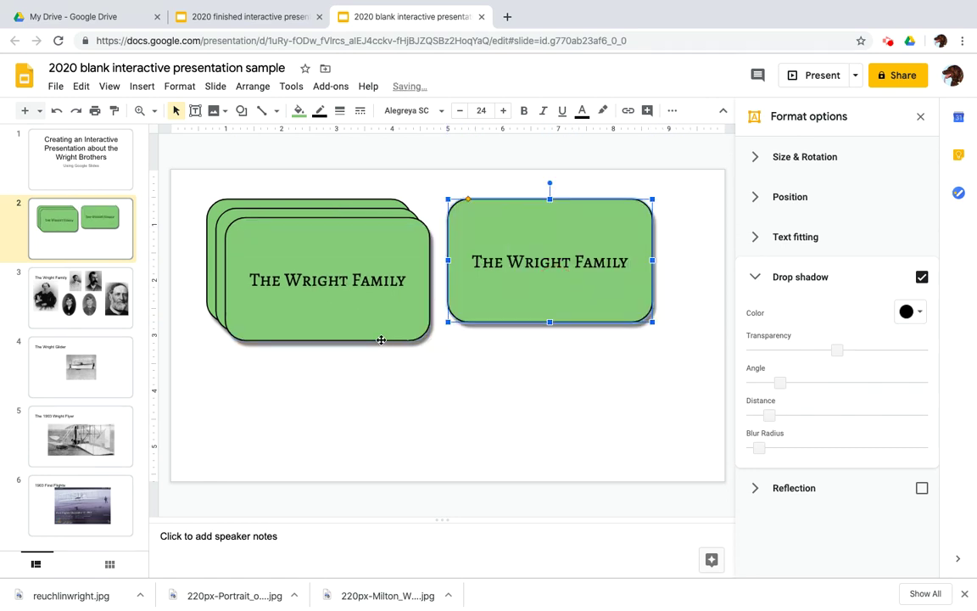
left_click_drag(344, 322, 326, 461)
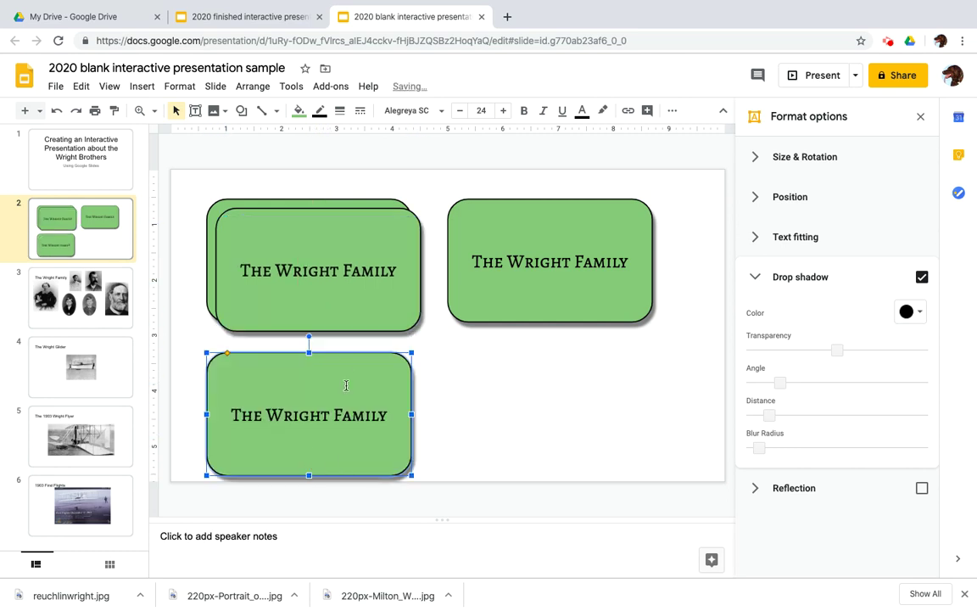
left_click(344, 312)
left_click_drag(351, 316, 574, 462)
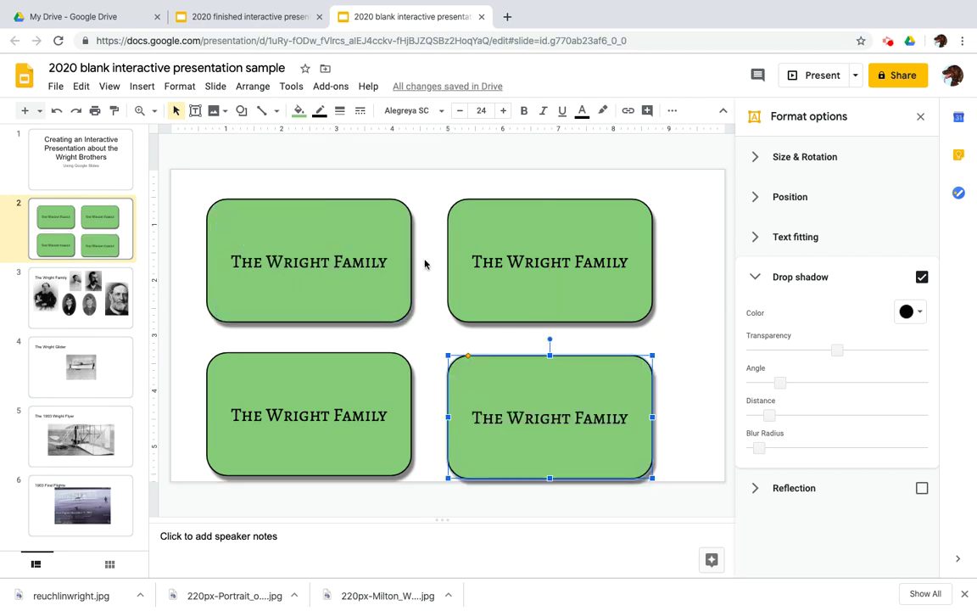
Step: Select all four buttons together and nudge them right and up until they are roughly centered on the slide, then deselect them
left_click(334, 225)
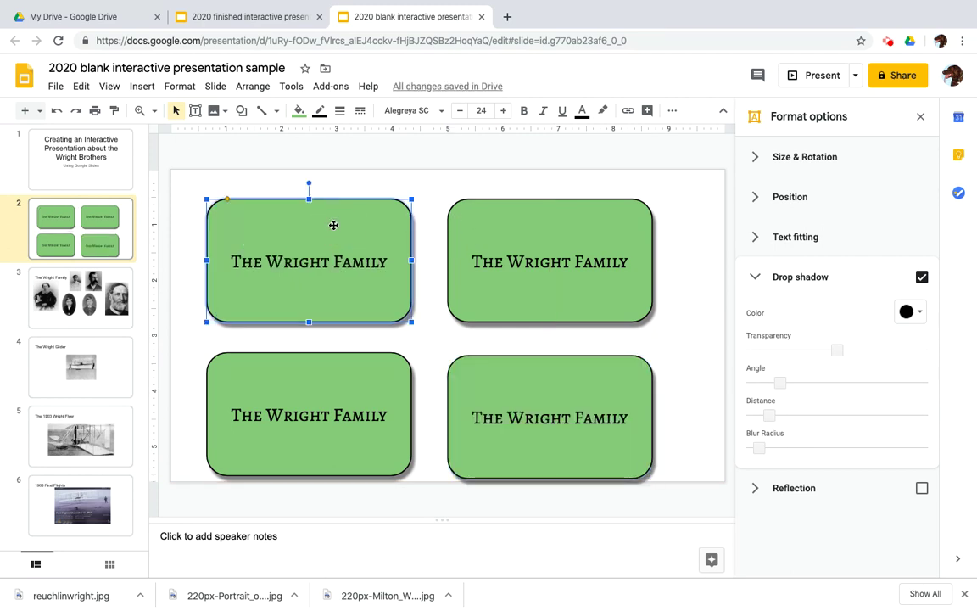
left_click(491, 225, "shift")
left_click(499, 376, "shift")
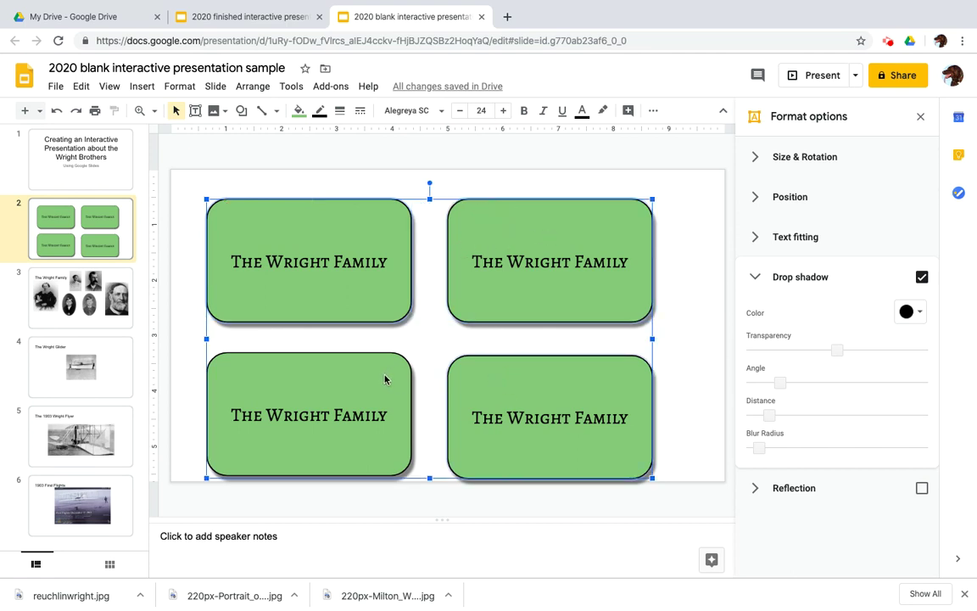
left_click(248, 386, "shift")
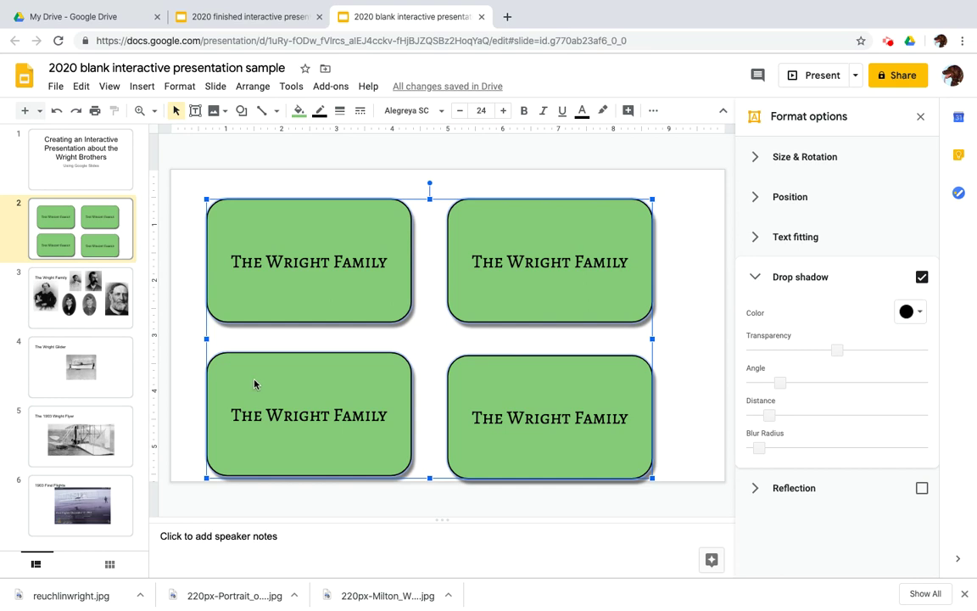
key("Right")
key("Right")
key("Right")
key("Right")
key("Right")
key("Right")
key("Right")
key("Right")
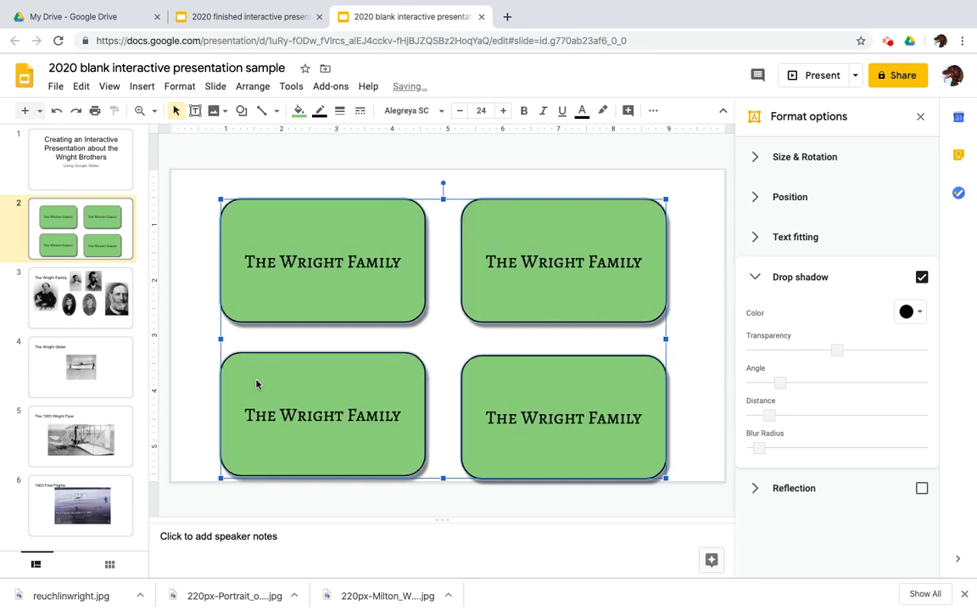
key("Left")
key("Left")
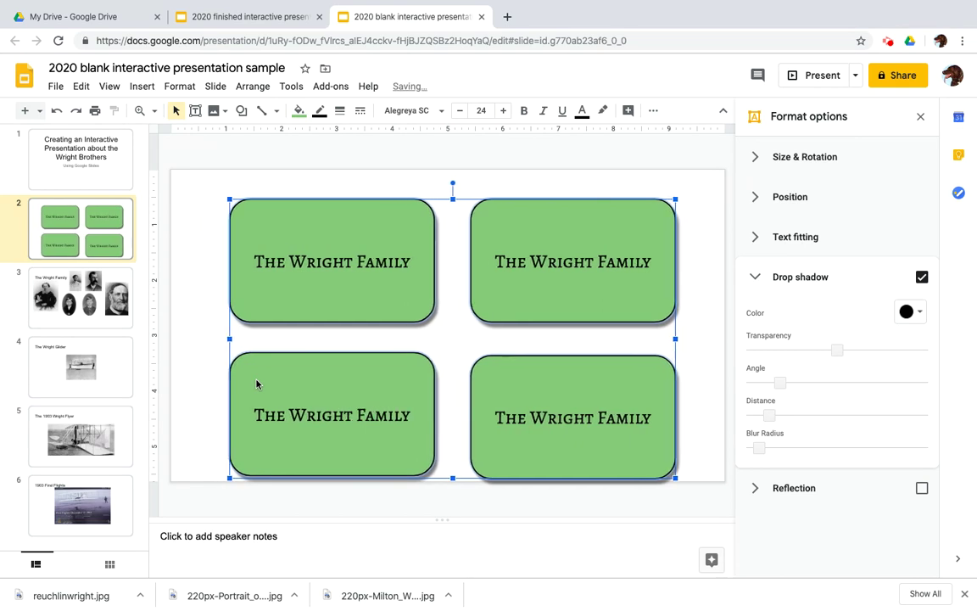
key("Up")
key("Up")
key("Up")
key("Up")
key("Up")
key("Up")
key("Down")
key("Down")
key("Down")
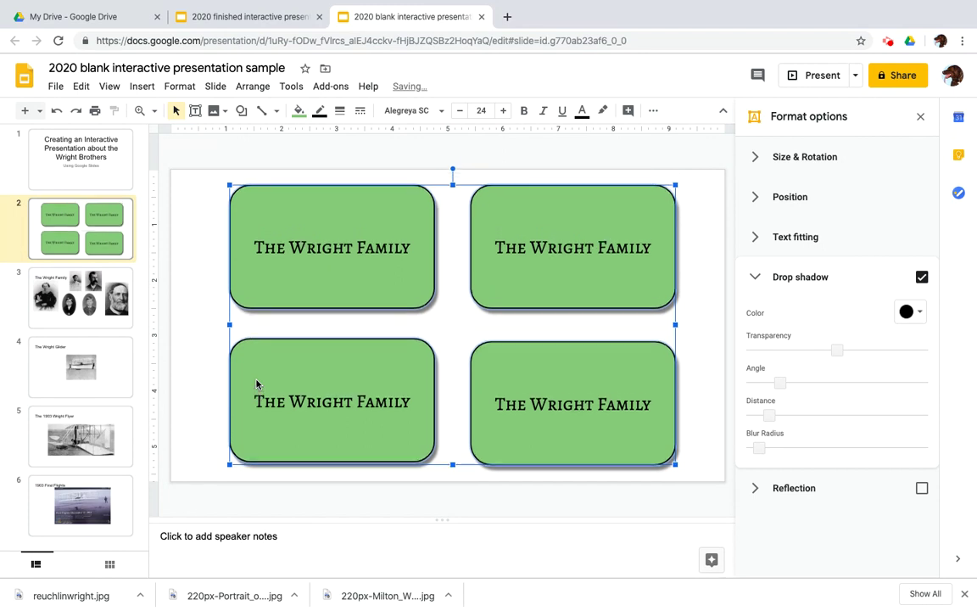
left_click(208, 360)
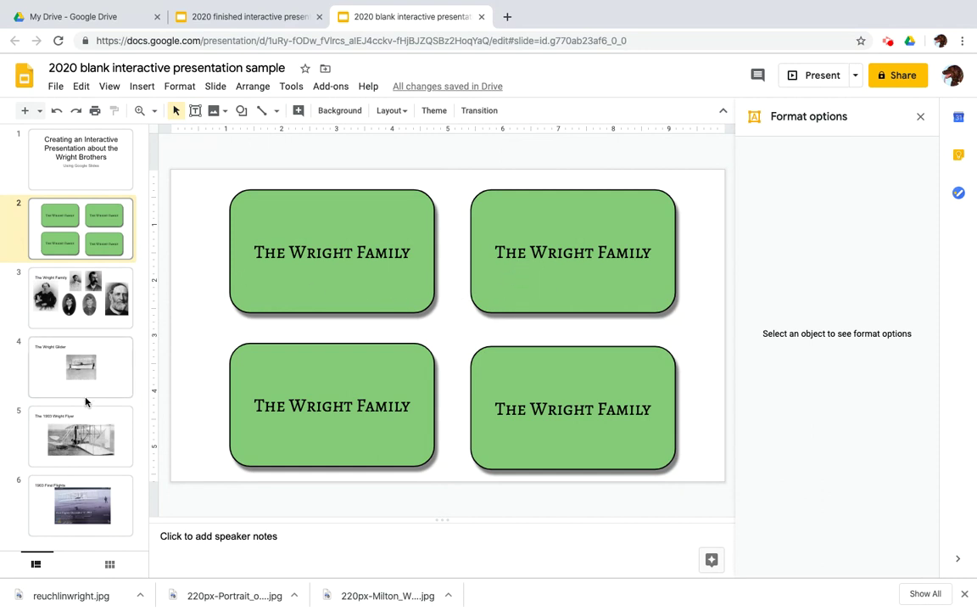
Step: Change the label of the upper-right button to "The Wright Glider"
left_click(536, 259)
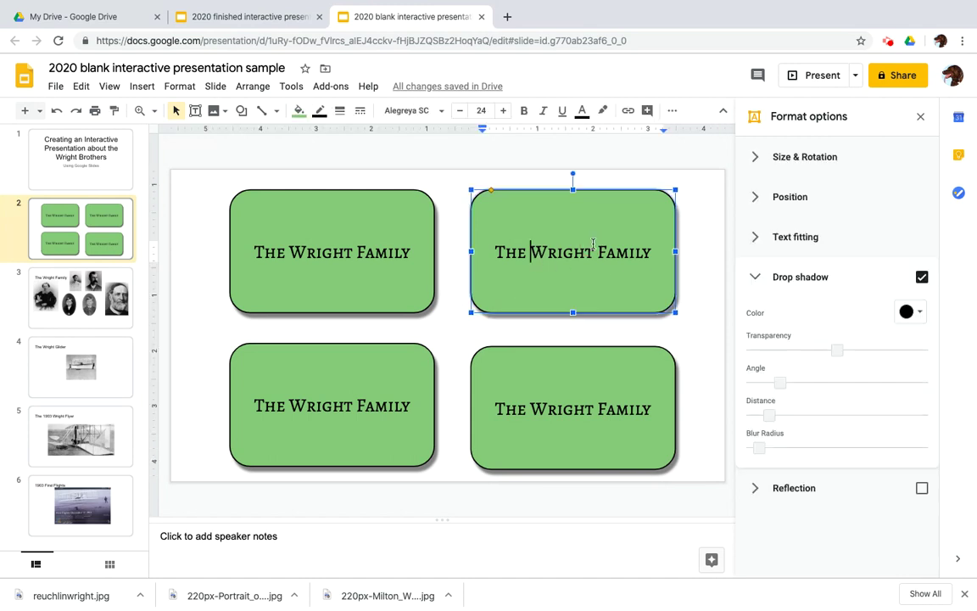
left_click(617, 257)
double_click(618, 255)
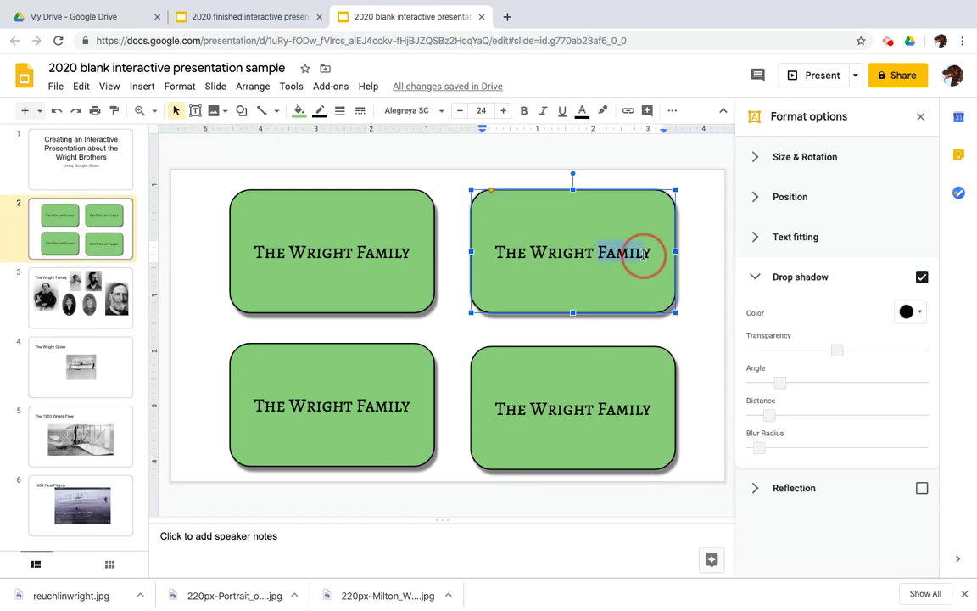
type("Glider")
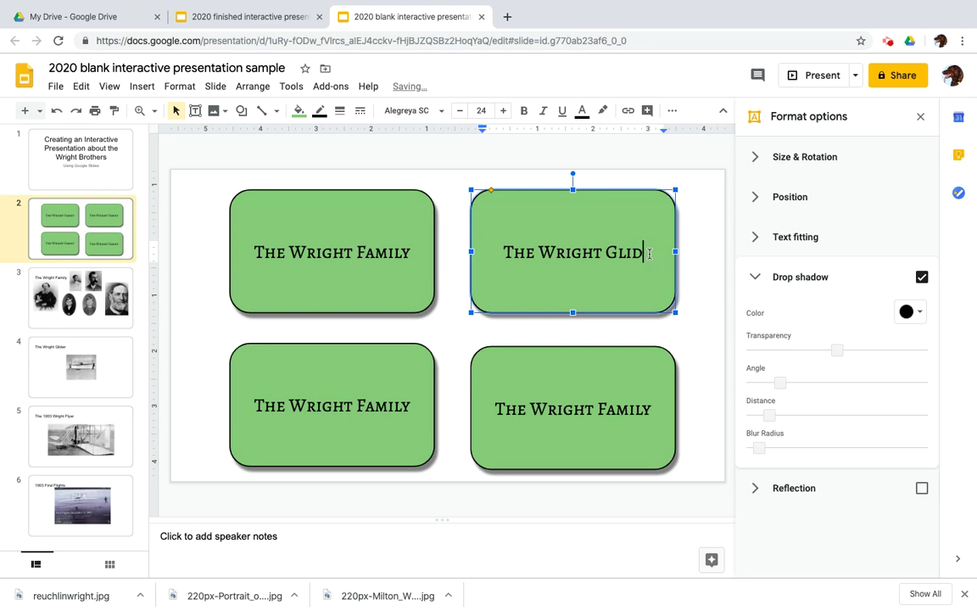
Step: Change the label of the lower-left button on slide 2 to "The Wright Flyer"
left_click(358, 405)
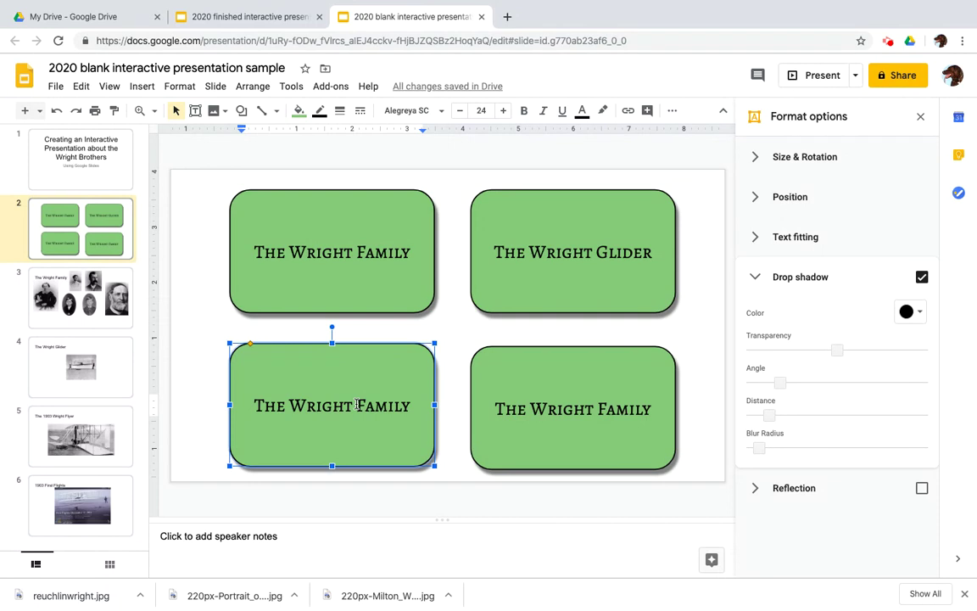
left_click_drag(358, 405, 411, 406)
type("Flyer")
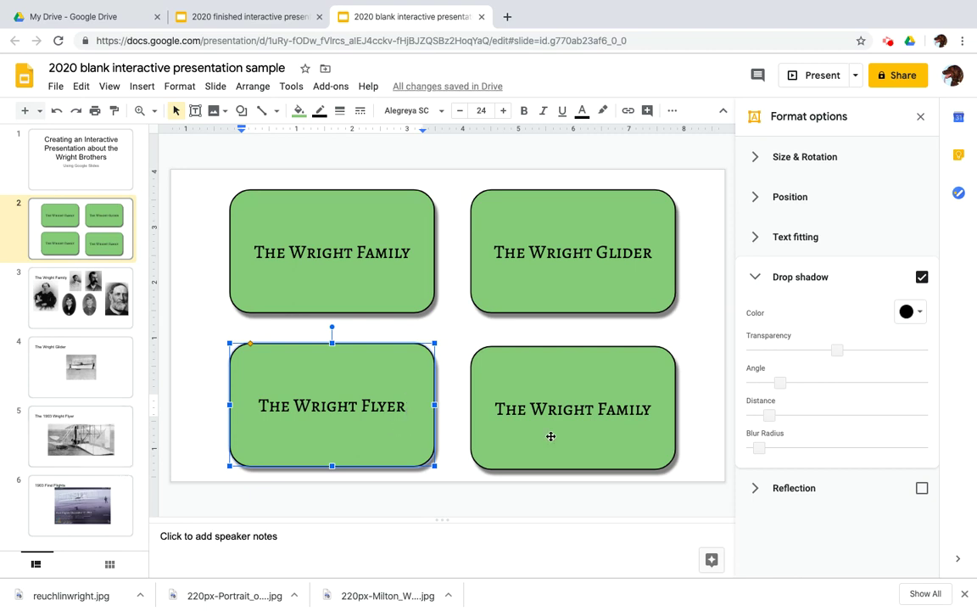
Step: Change the label of the lower-right button to "The 1903 First Flights" and deselect it
left_click(588, 413)
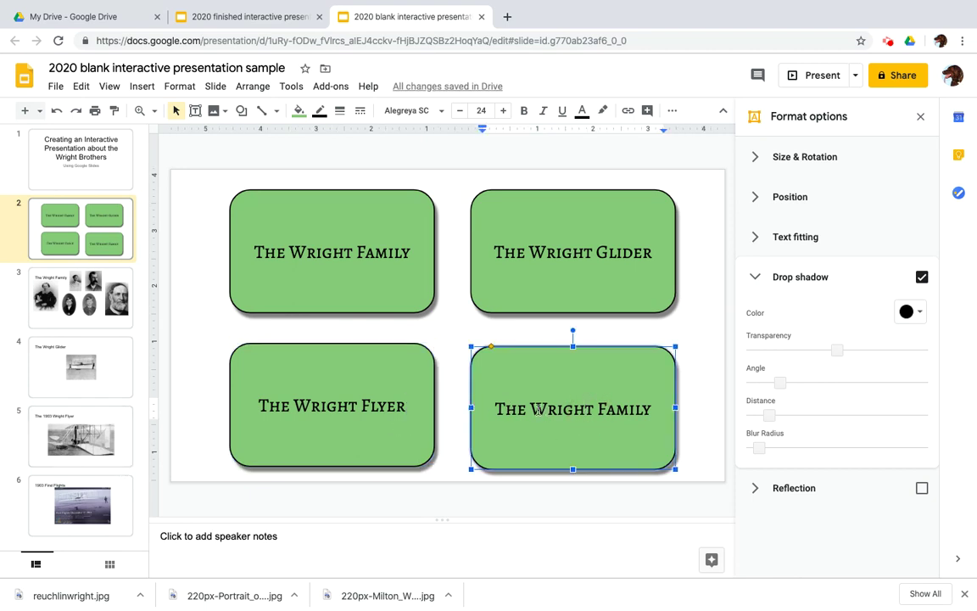
left_click_drag(534, 410, 650, 415)
type("1903")
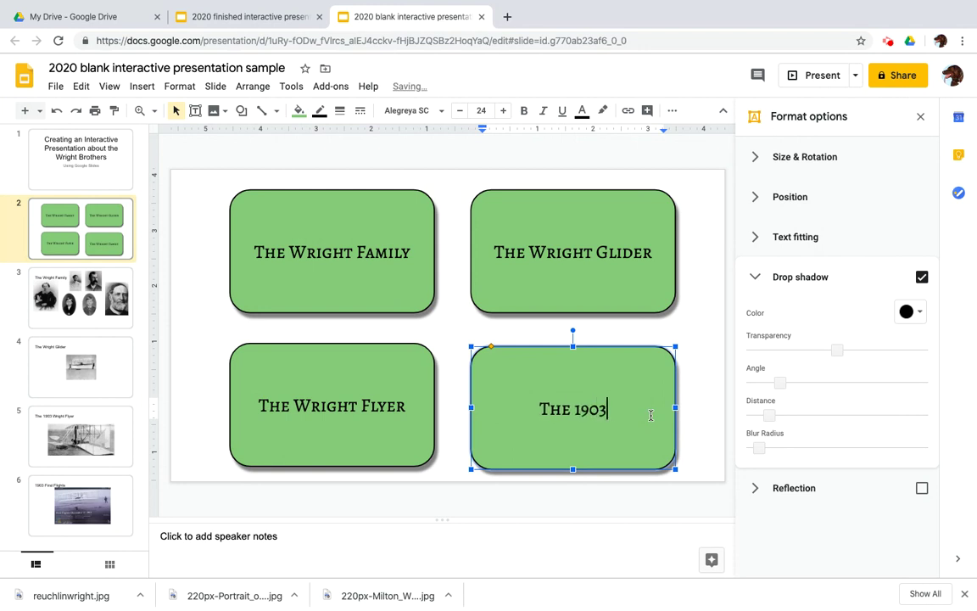
type(" Flight")
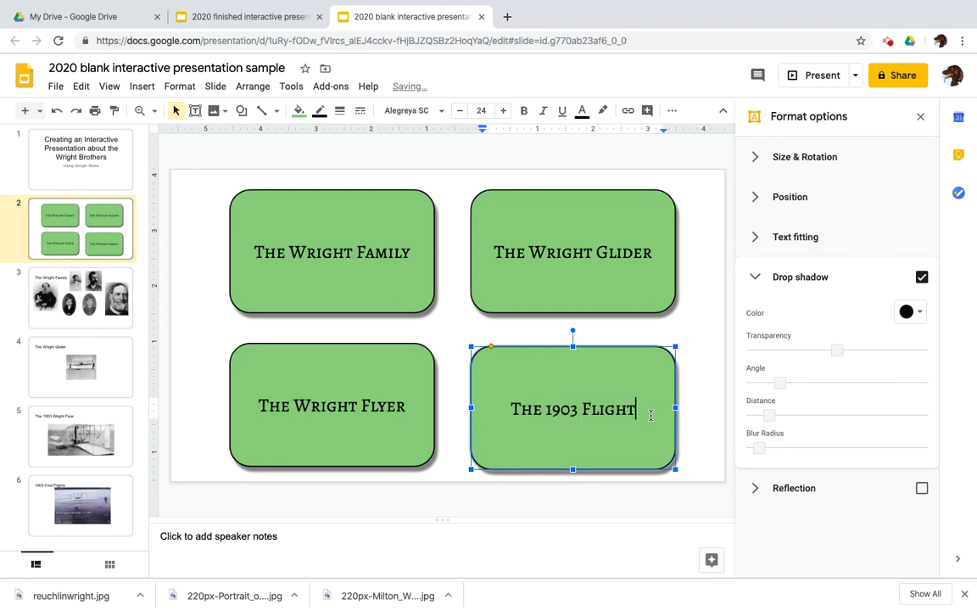
type("s")
left_click(472, 370)
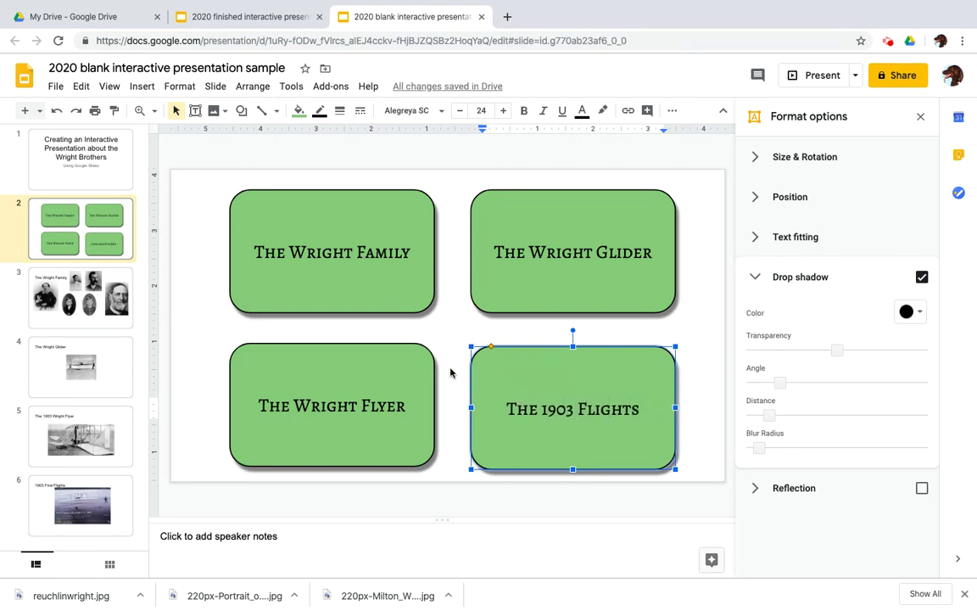
left_click(451, 372)
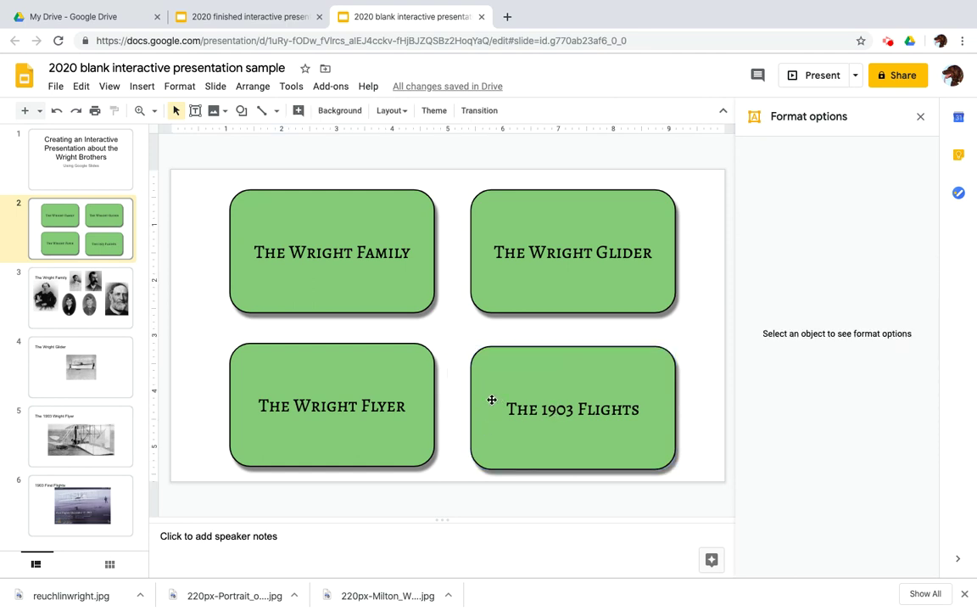
left_click(577, 409)
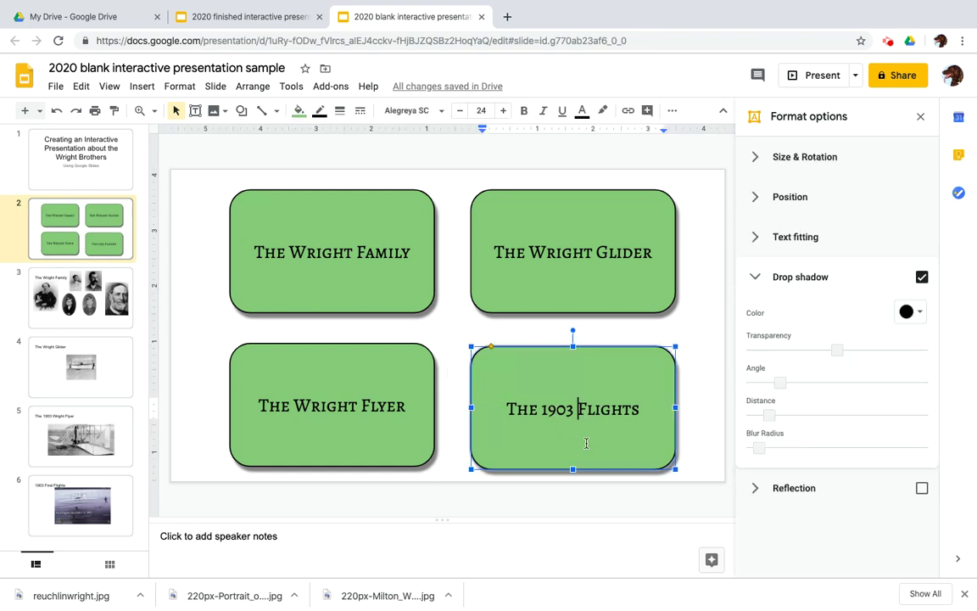
type("First")
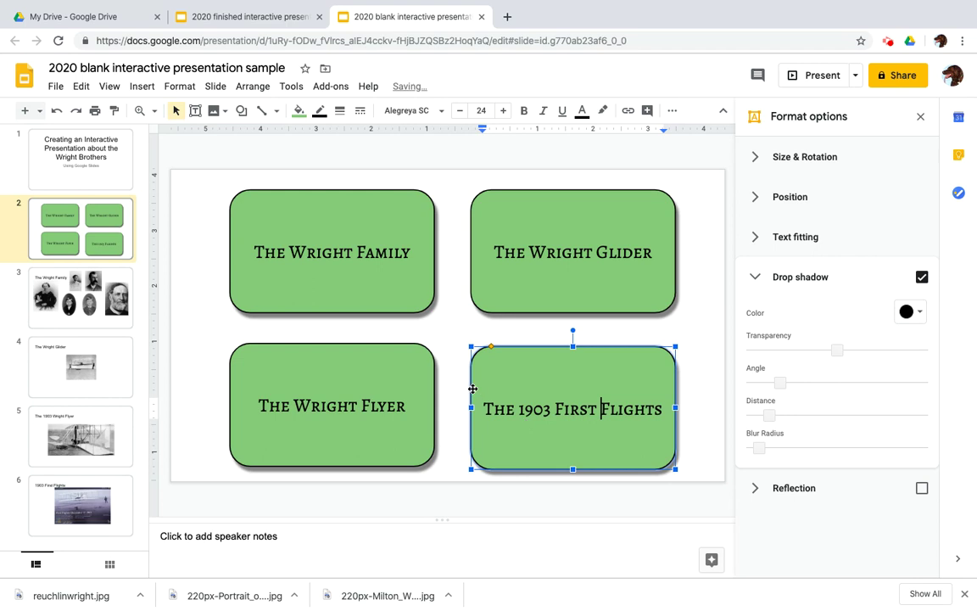
left_click(451, 328)
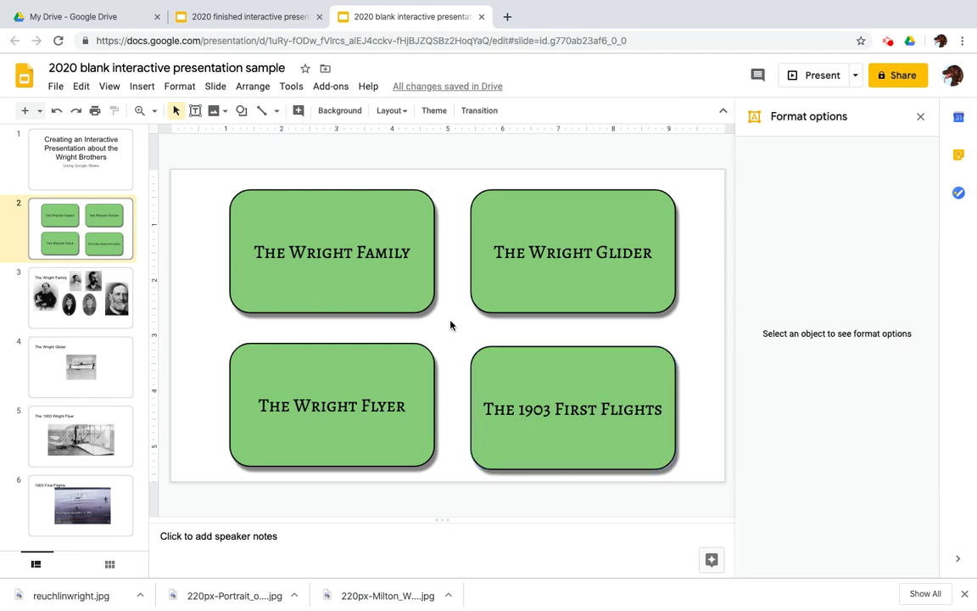
Step: Link "The Wright Family" button to "Slide 3: The Wright Family" in this presentation, then deselect it
left_click(328, 214)
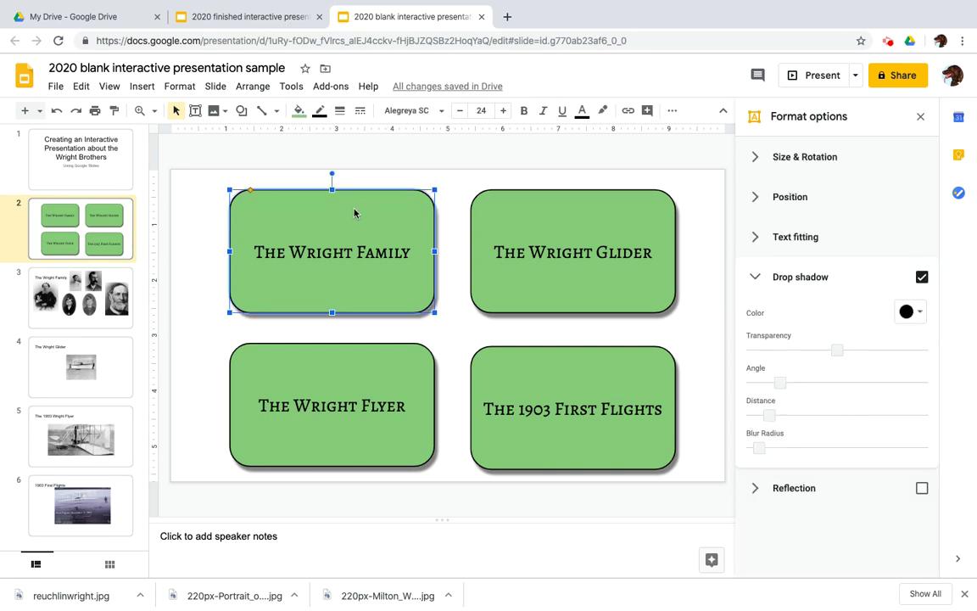
right_click(355, 213)
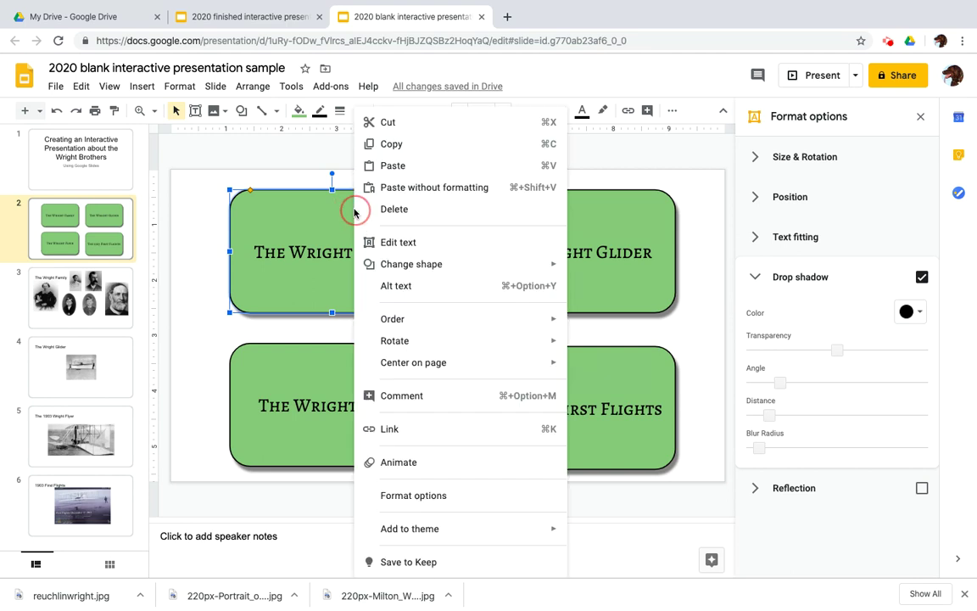
left_click(441, 433)
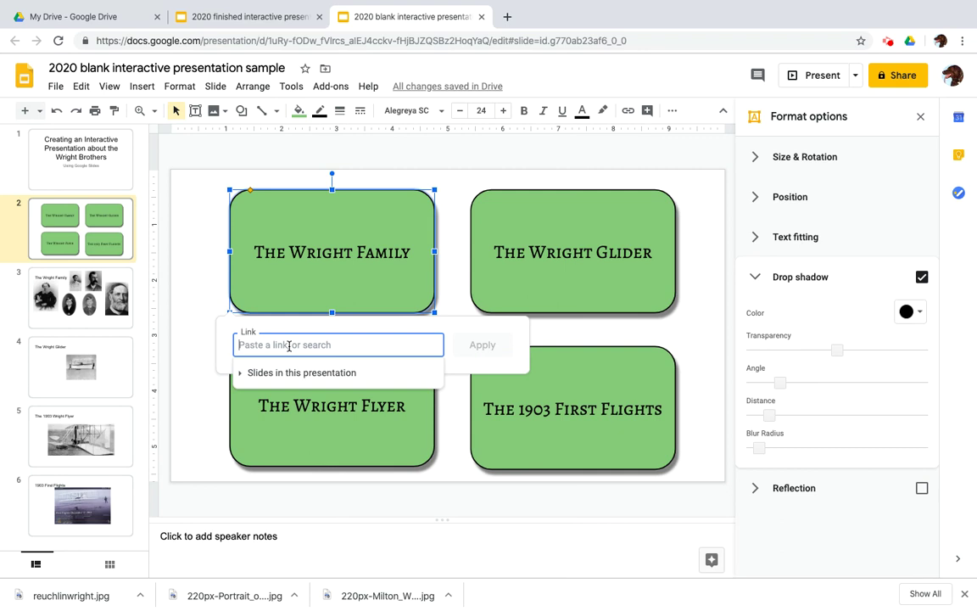
left_click(241, 375)
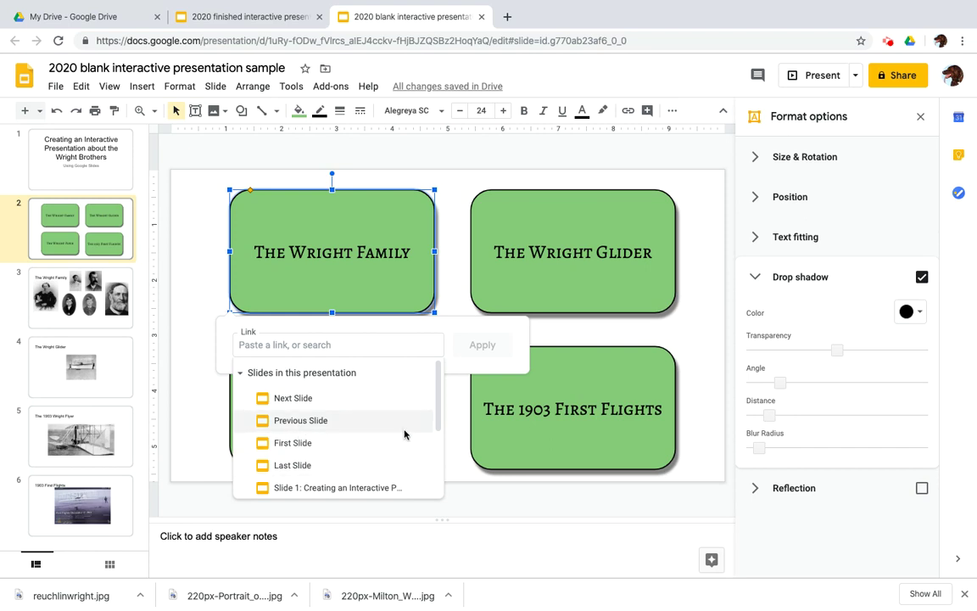
left_click_drag(436, 413, 437, 459)
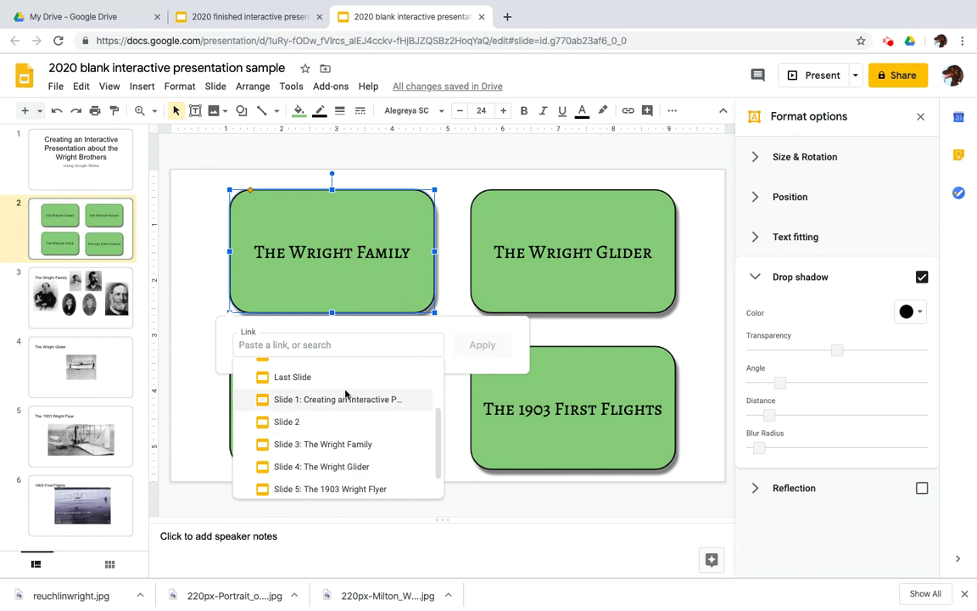
left_click(330, 445)
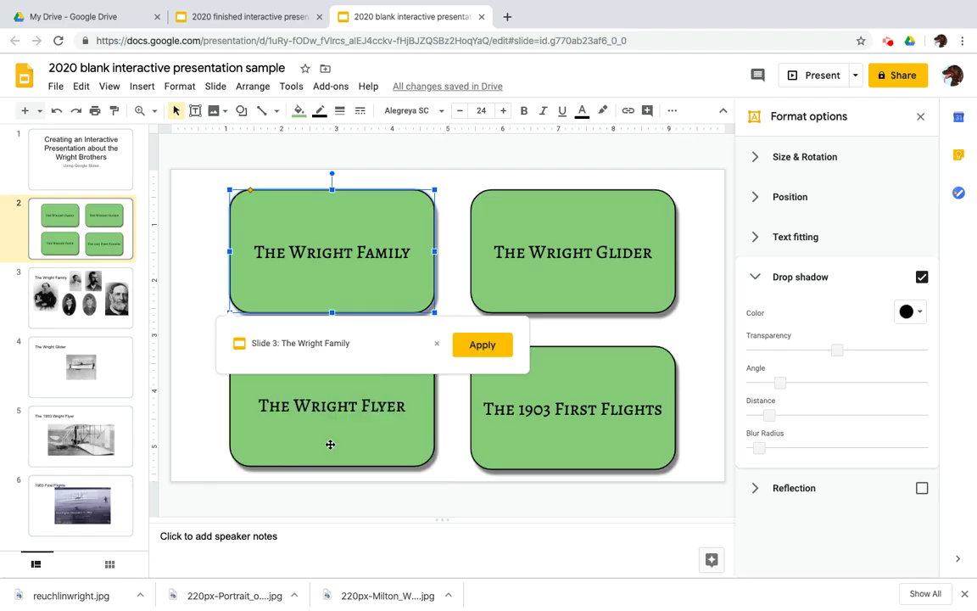
left_click(482, 345)
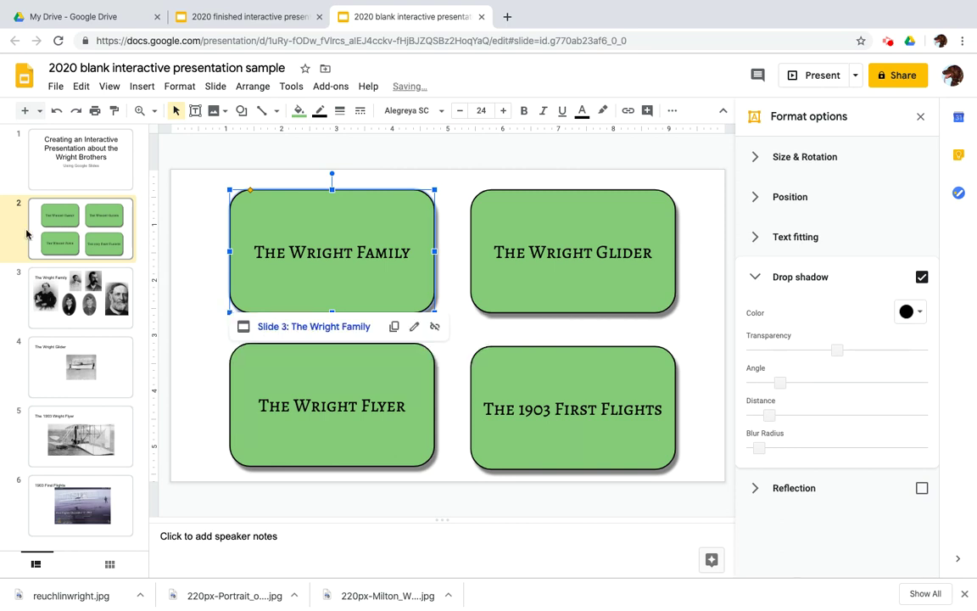
left_click(552, 151)
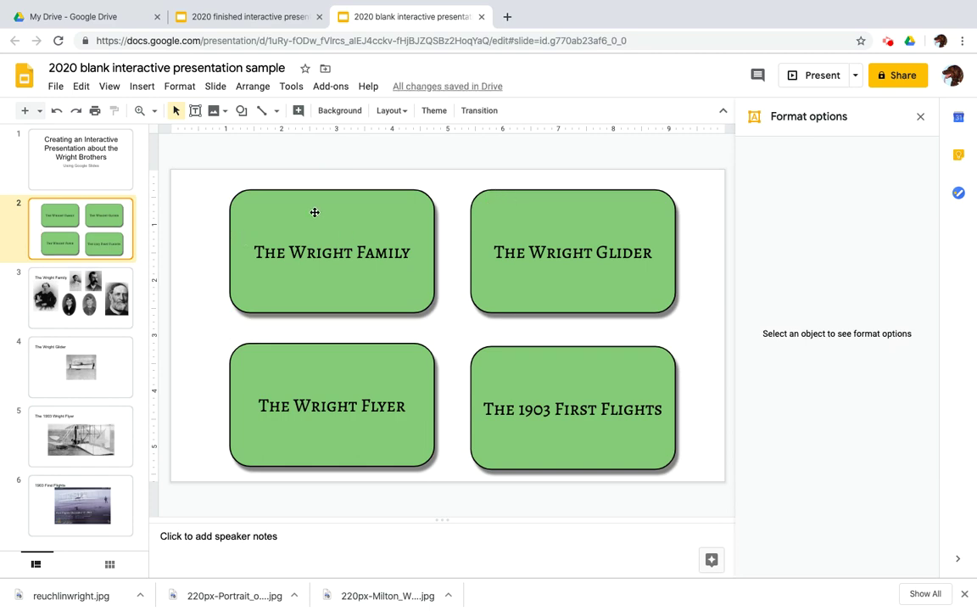
Step: Test the link of "The Wright Family" button in the slideshow and return to slide 2 in the editor
left_click(807, 82)
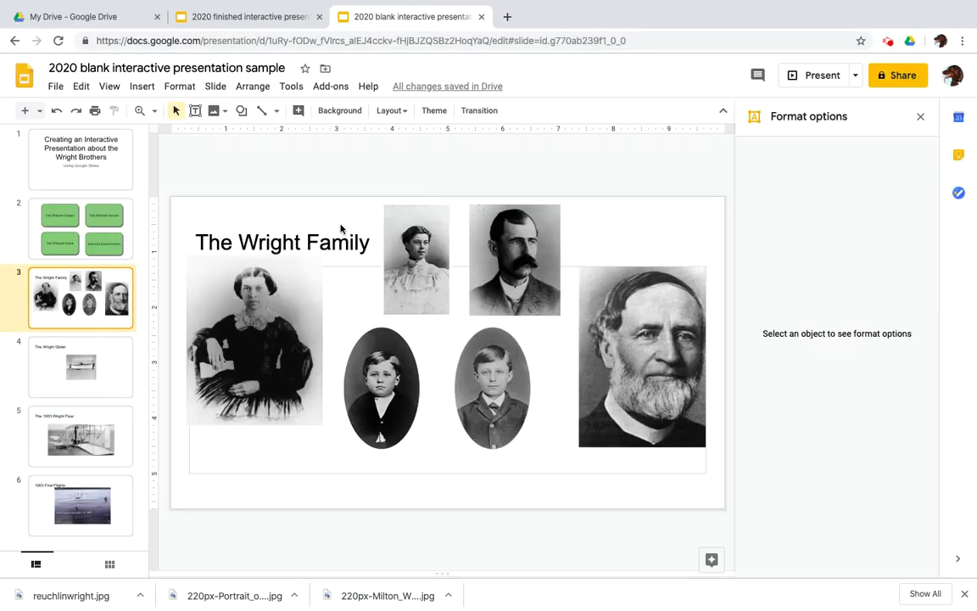
left_click(81, 218)
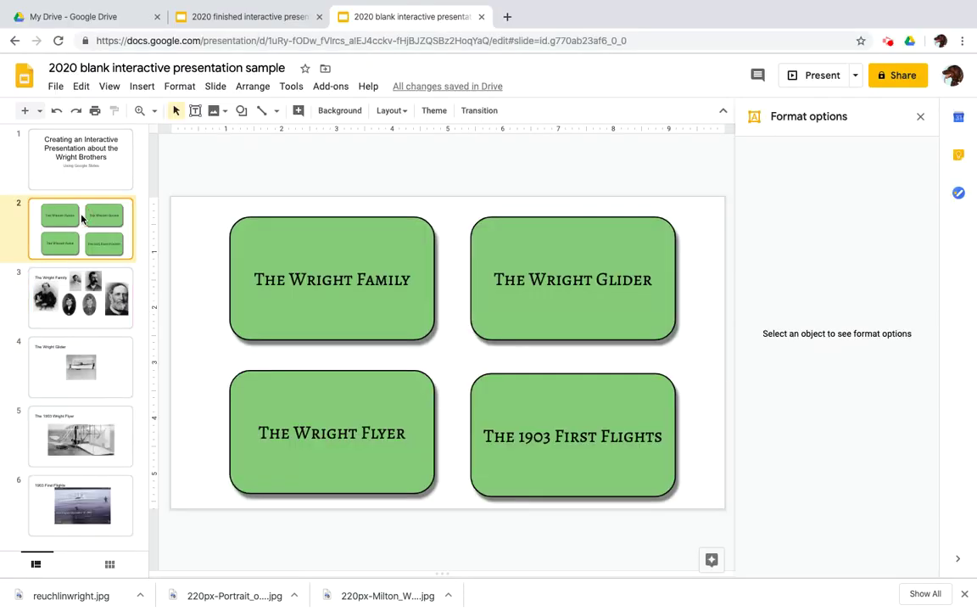
Step: Link "The Wright Glider" button to "Slide 4: The Wright Glider" in this presentation
left_click(531, 279)
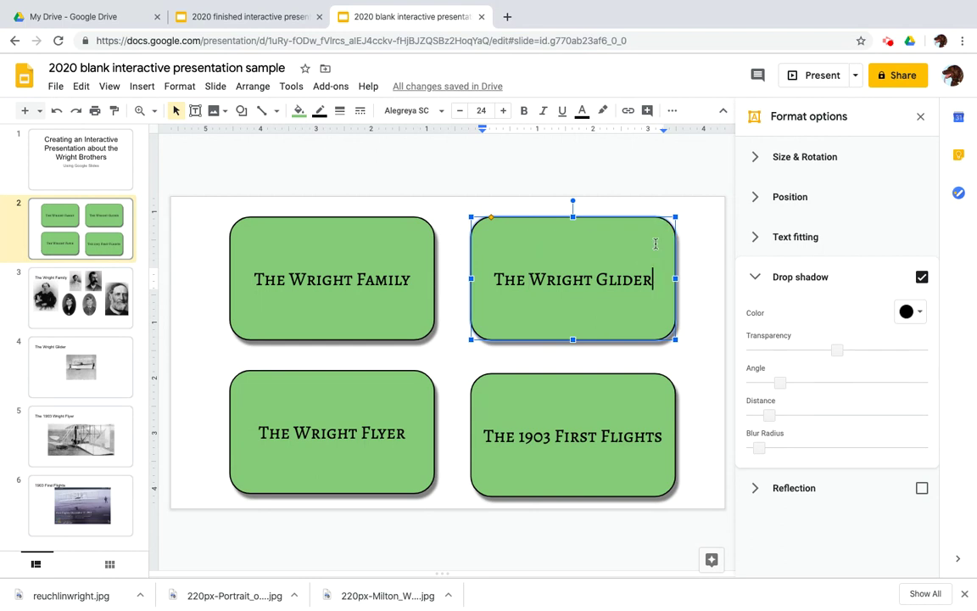
left_click(694, 338)
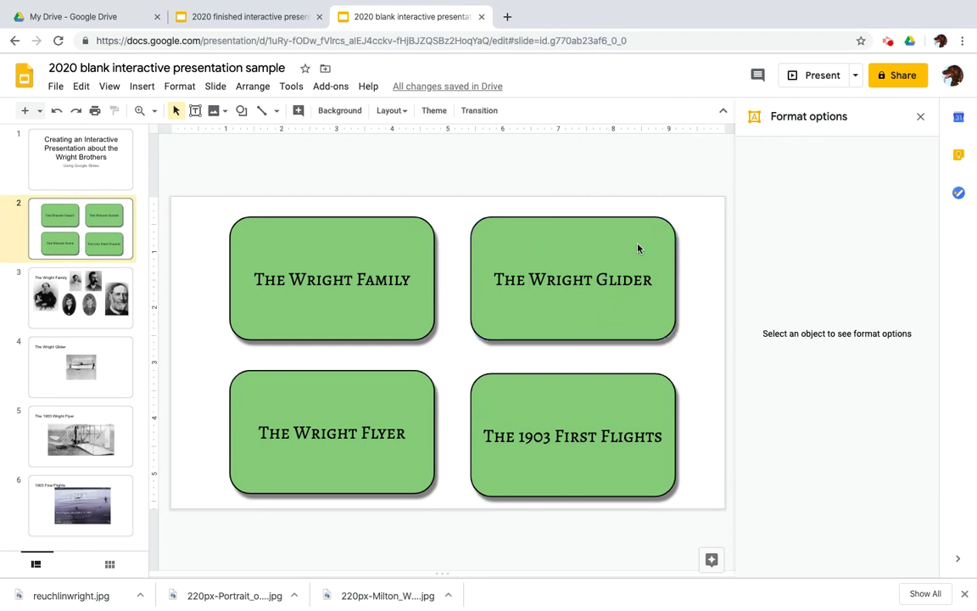
left_click(627, 235)
right_click(627, 235)
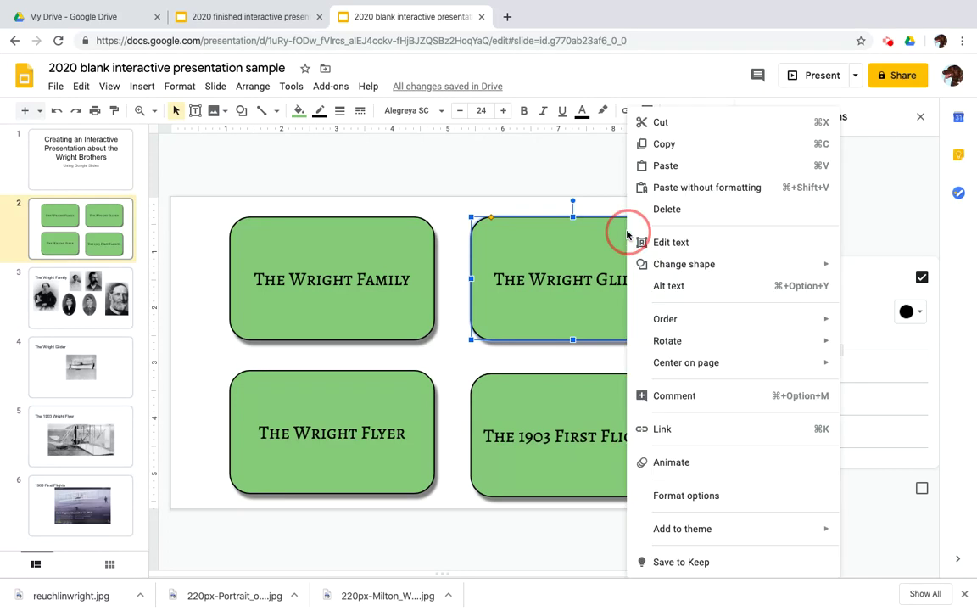
left_click(669, 432)
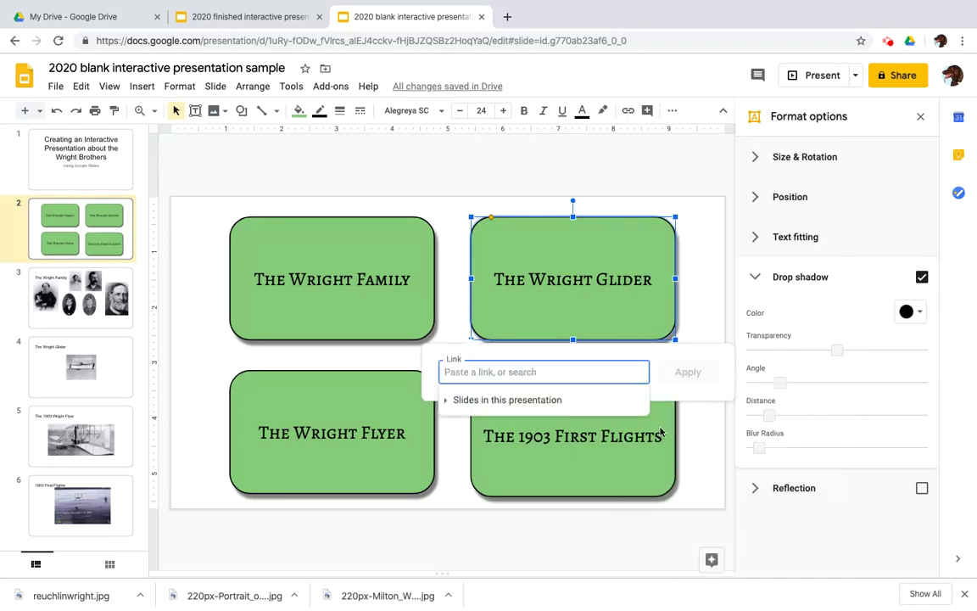
left_click(447, 402)
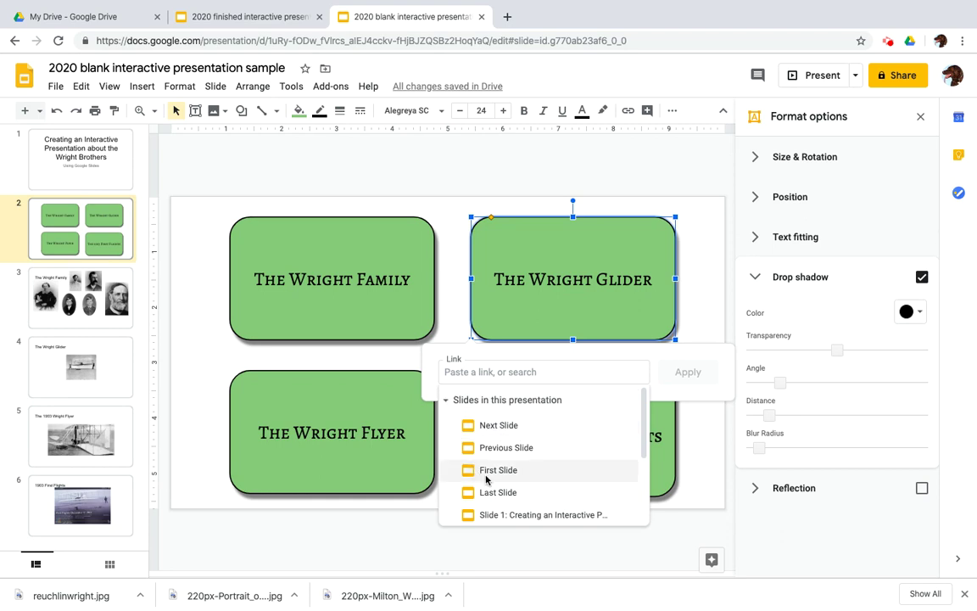
scroll(463, 475, "down", 3)
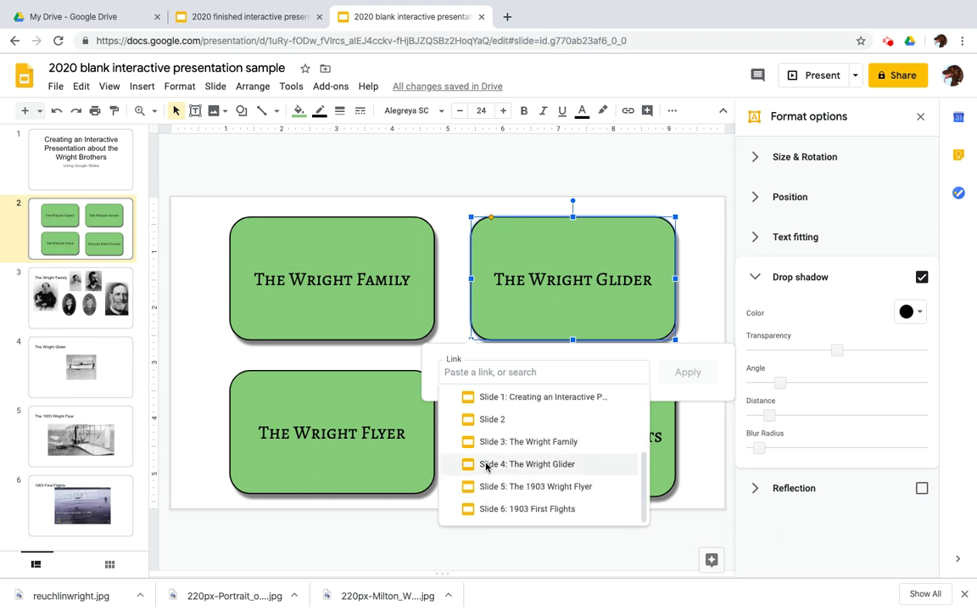
left_click(448, 462)
left_click(694, 382)
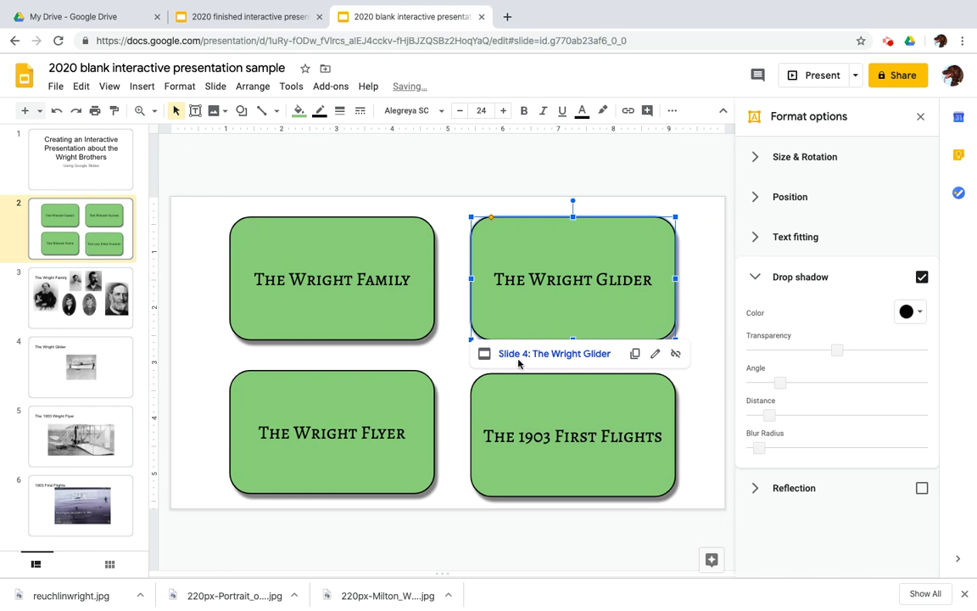
Step: Link "The Wright Flyer" button to "Slide 5: The 1903 Wright Flyer" in this presentation
left_click(272, 390)
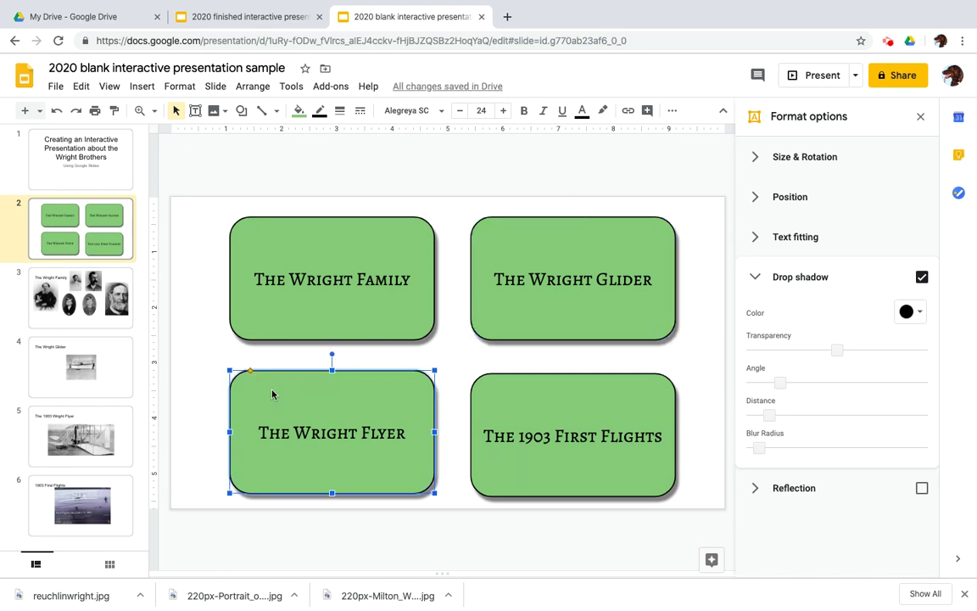
right_click(273, 394)
left_click(331, 430)
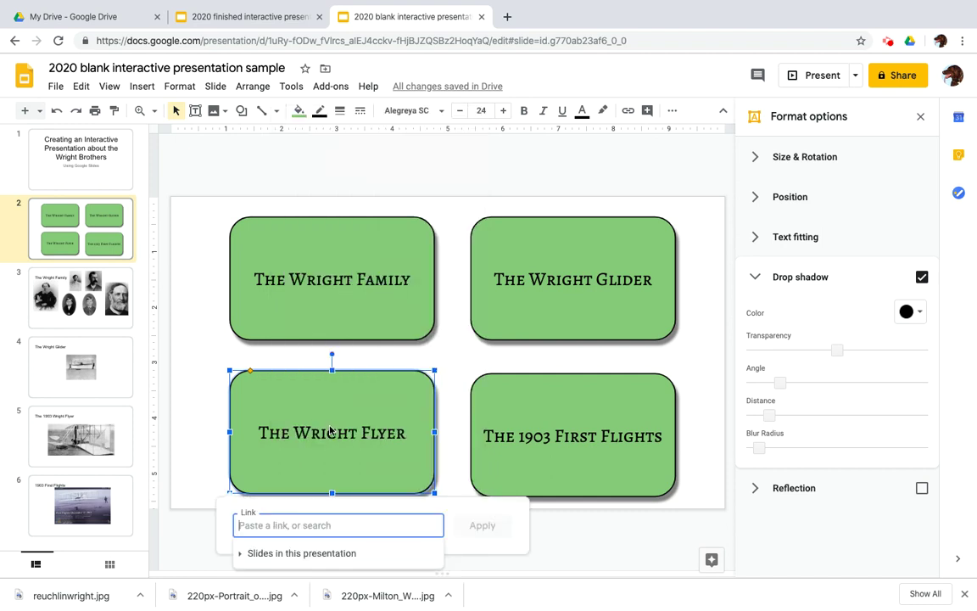
left_click(247, 554)
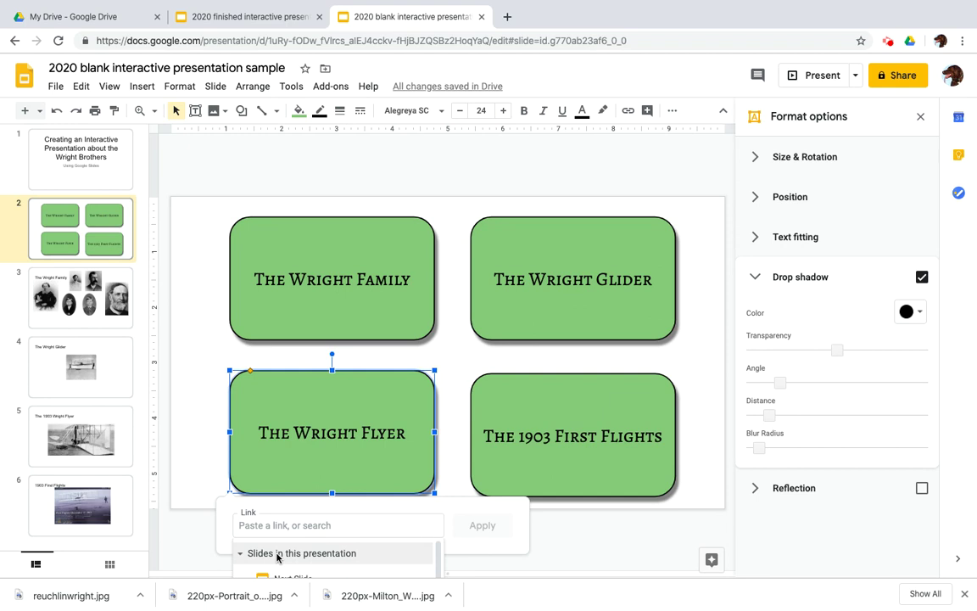
scroll(276, 557, "down", 3)
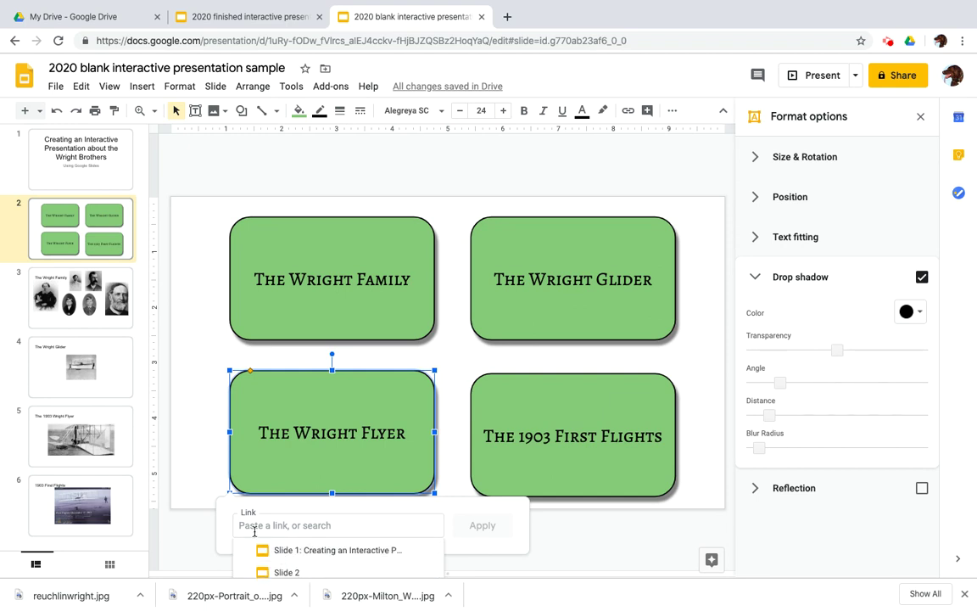
scroll(263, 556, "up", 3)
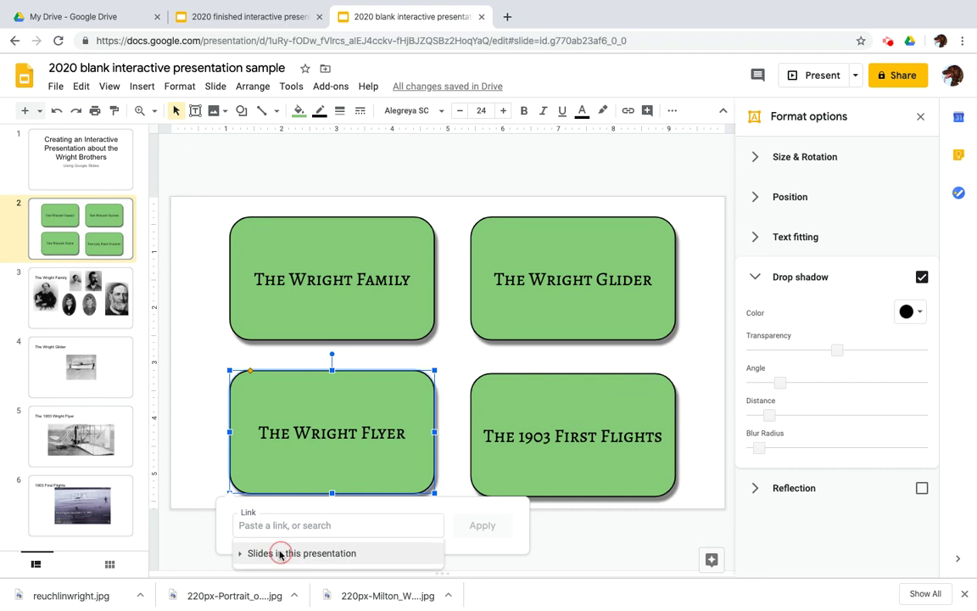
scroll(280, 556, "down", 5)
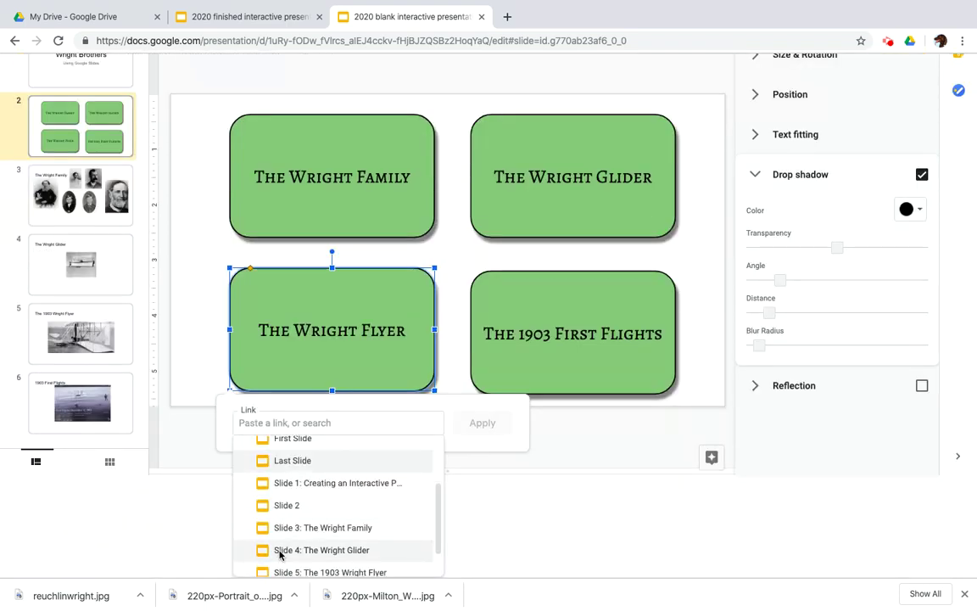
scroll(280, 555, "down", 1)
key("Up")
key("Up")
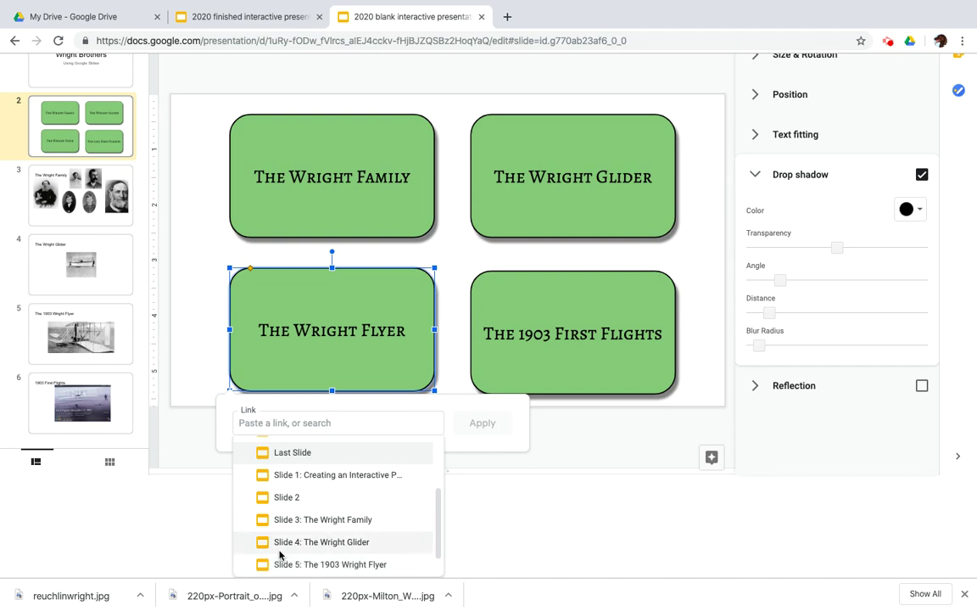
key("Down")
key("Down")
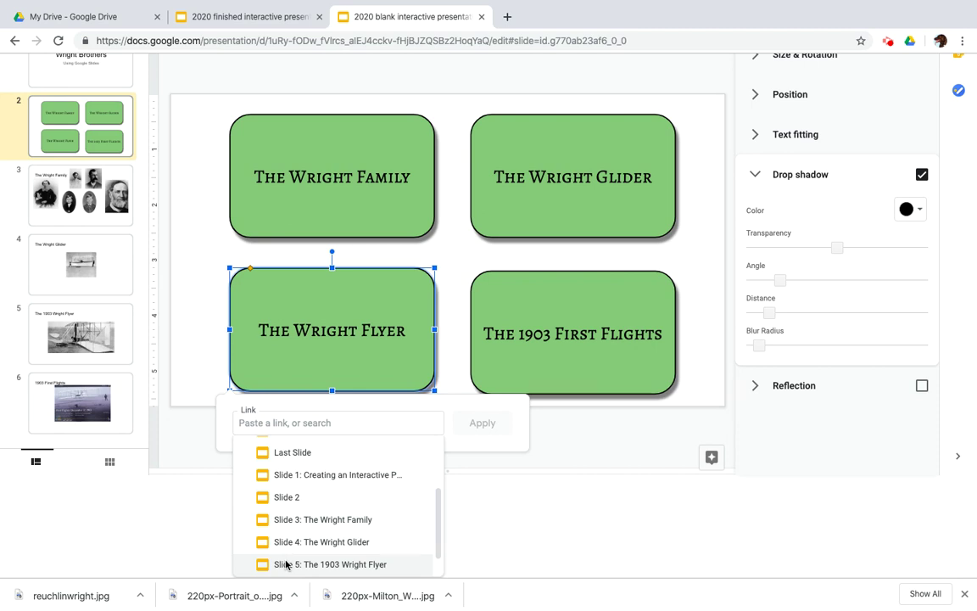
left_click(286, 564)
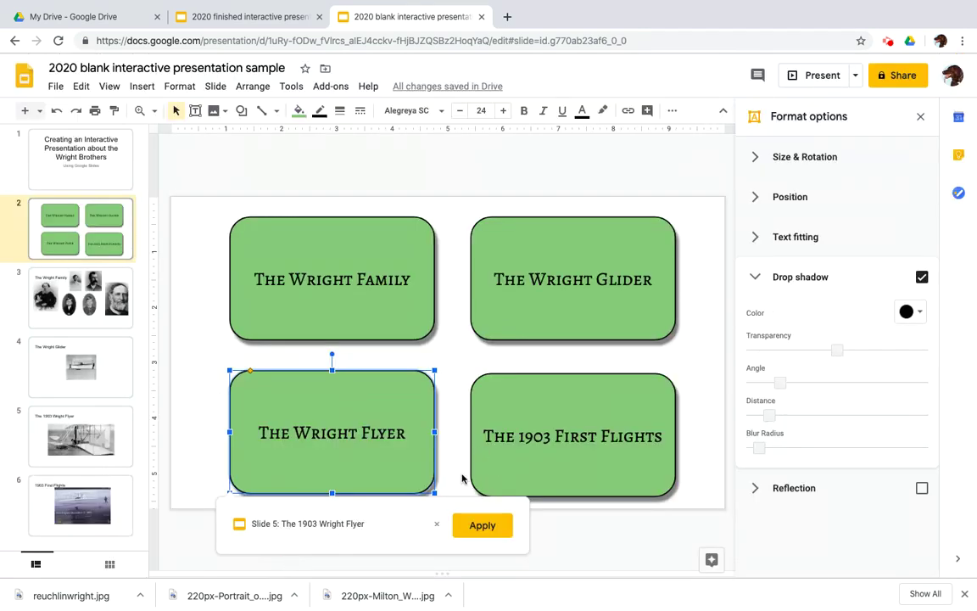
left_click(469, 526)
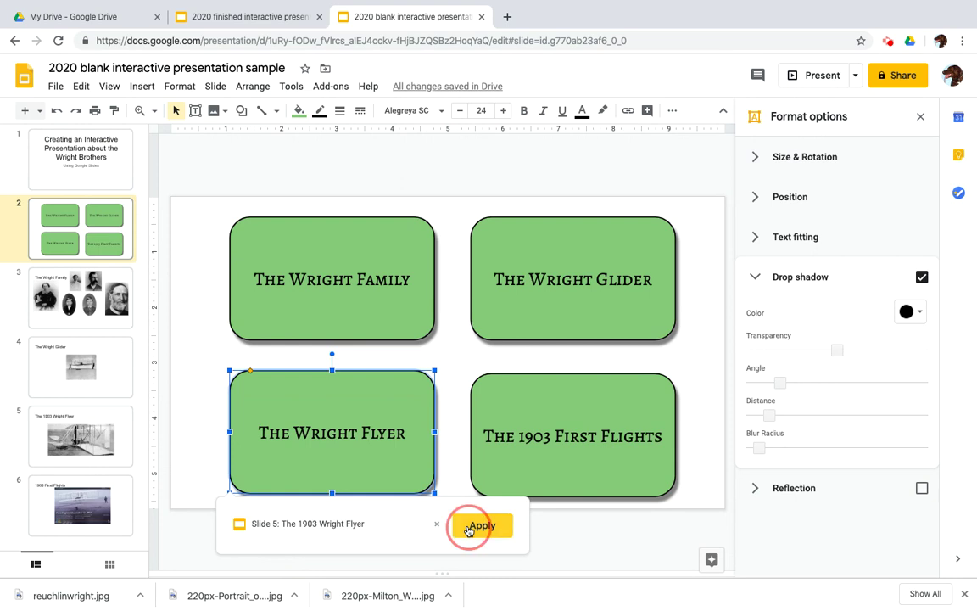
Step: Link "The 1903 First Flights" button to "Slide 6: 1903 First Flights" in this presentation
left_click(509, 397)
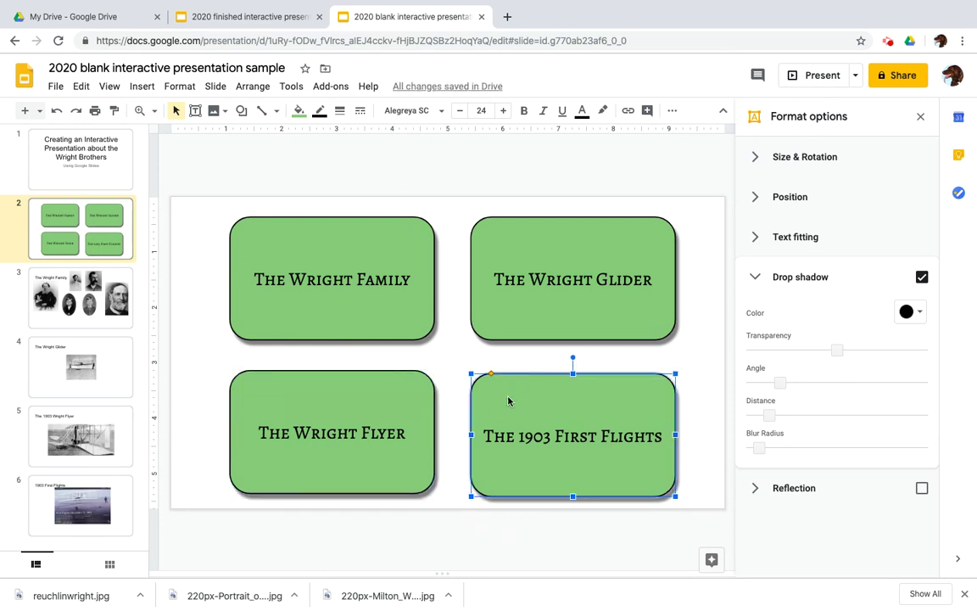
right_click(508, 401)
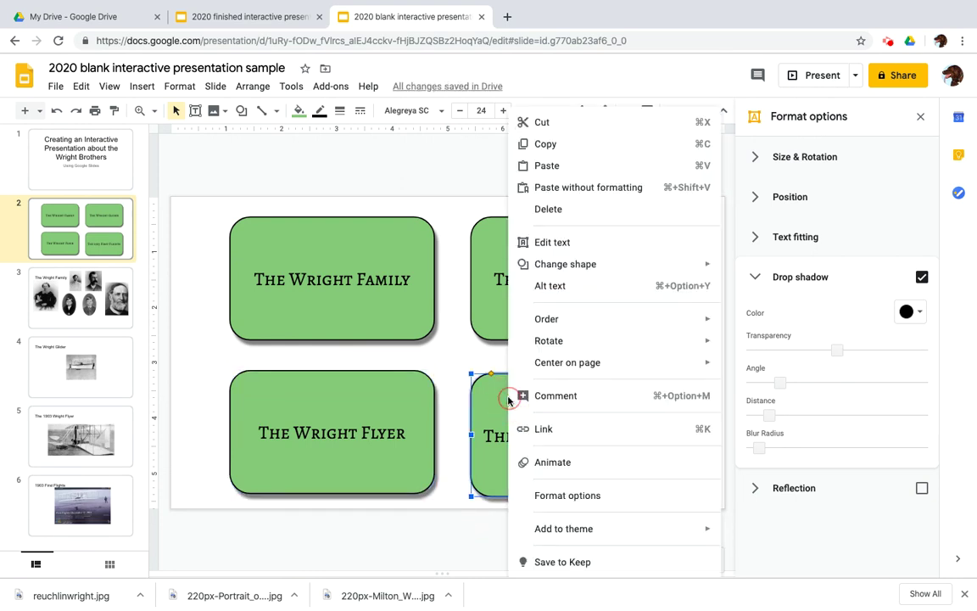
left_click(547, 430)
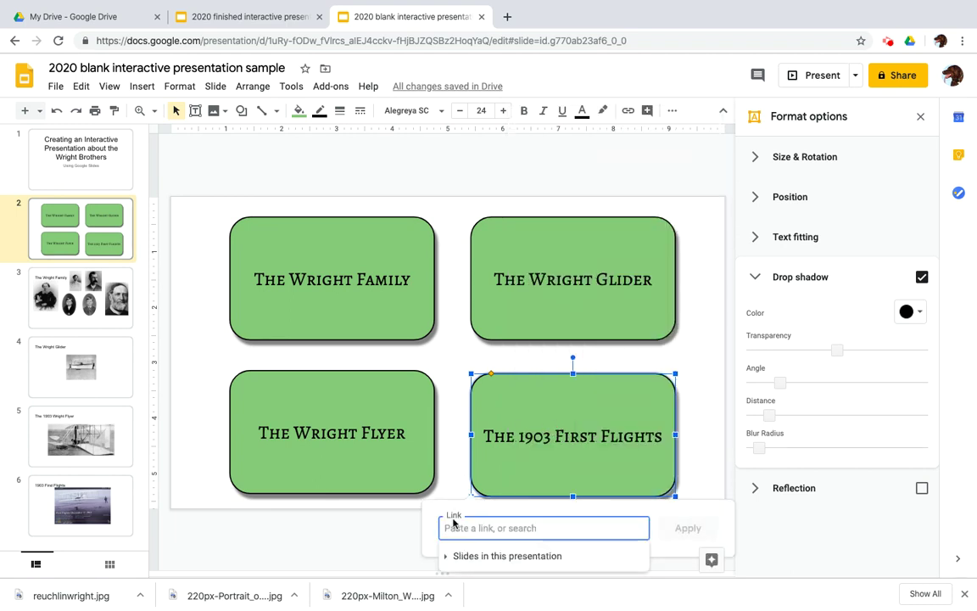
left_click(445, 556)
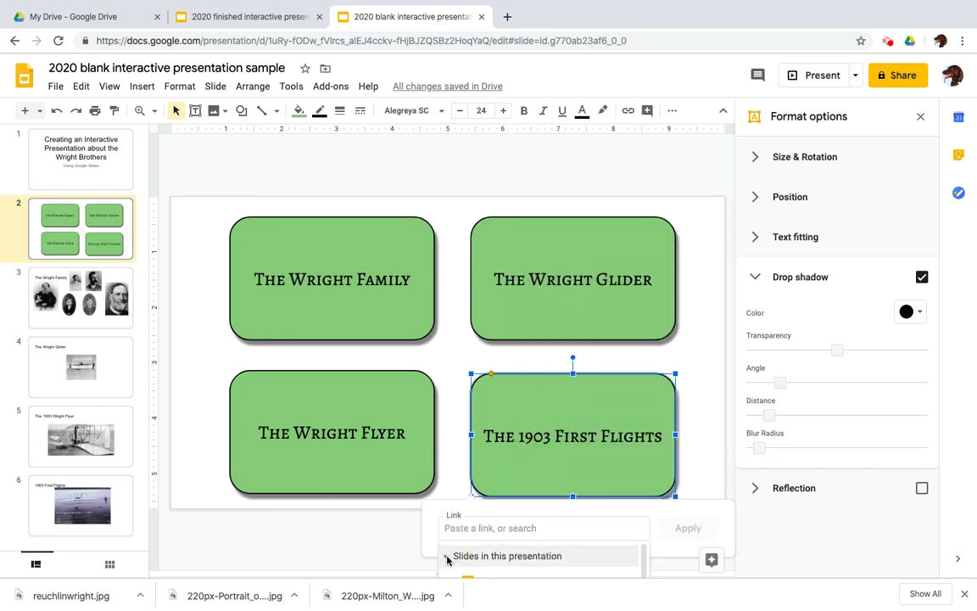
scroll(447, 560, "down", 3)
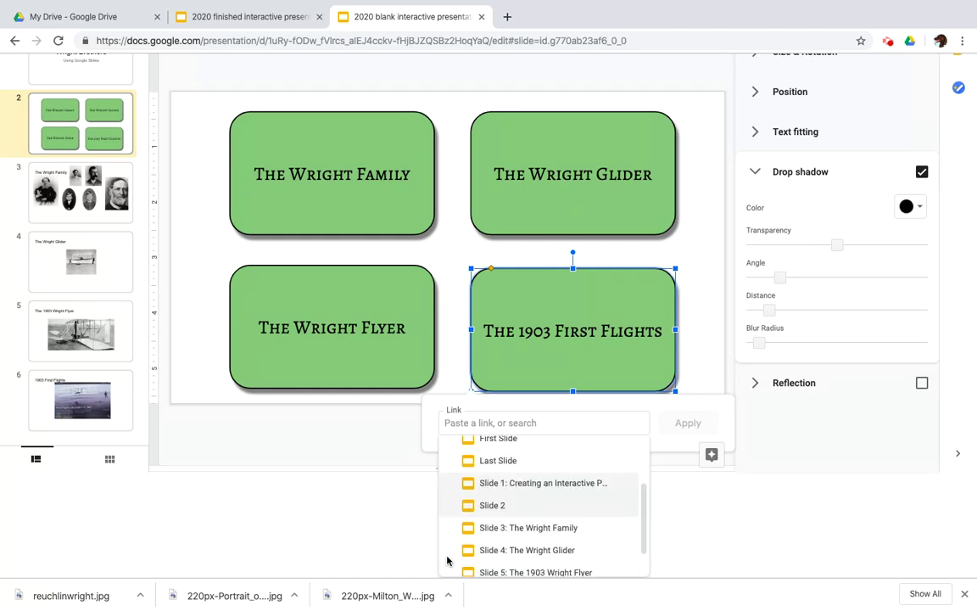
scroll(448, 561, "down", 1)
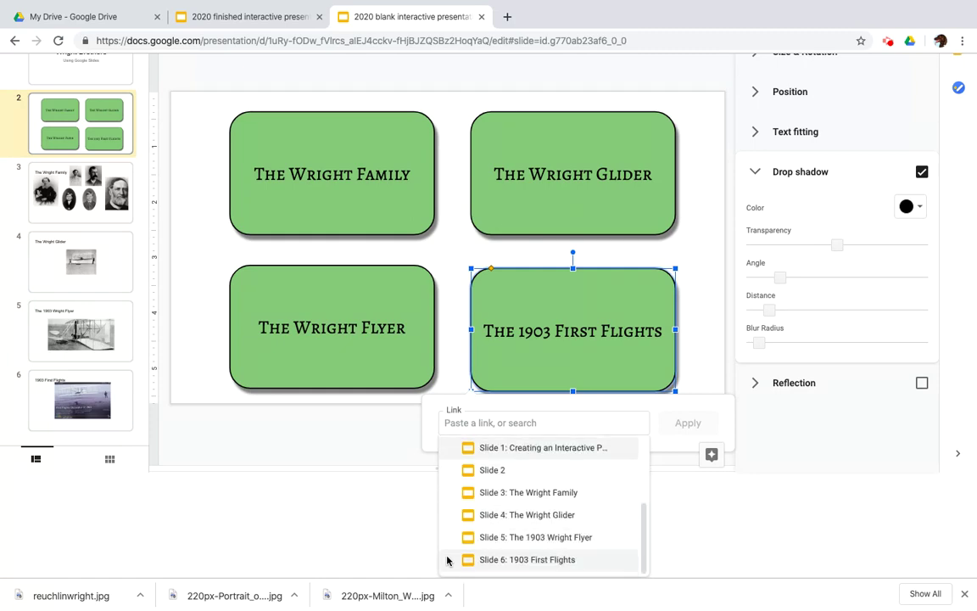
left_click(484, 560)
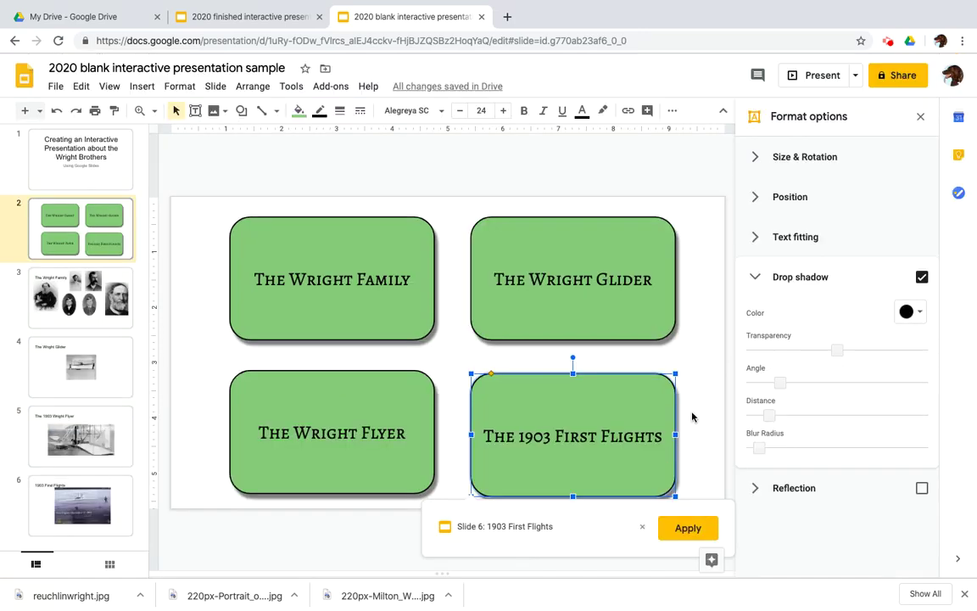
left_click(688, 529)
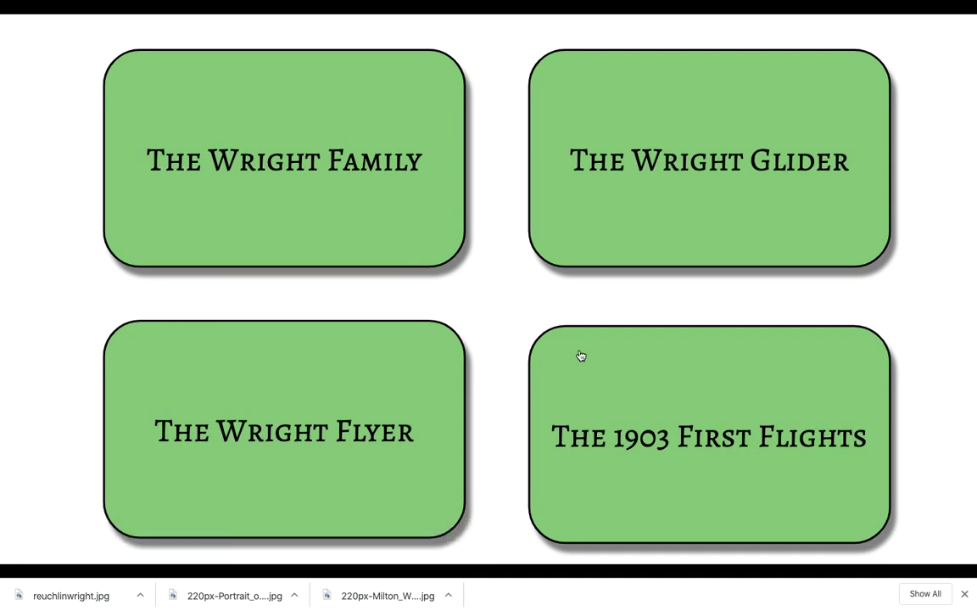
Step: Test the links of "The 1903 First Flights" and "The Wright Flyer" buttons in the slideshow and return to slide 2 in the editor
left_click(586, 355)
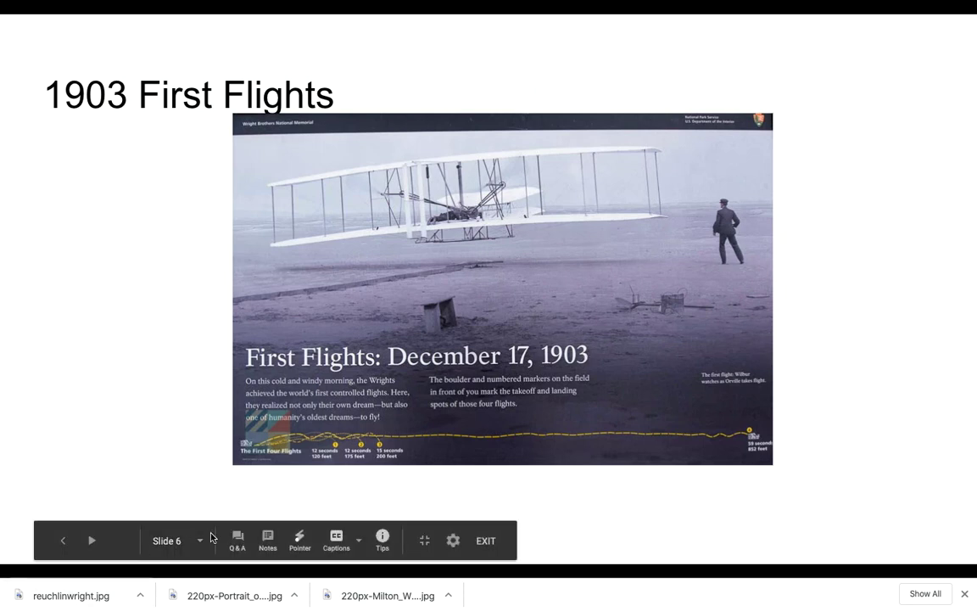
left_click(201, 541)
left_click(201, 541)
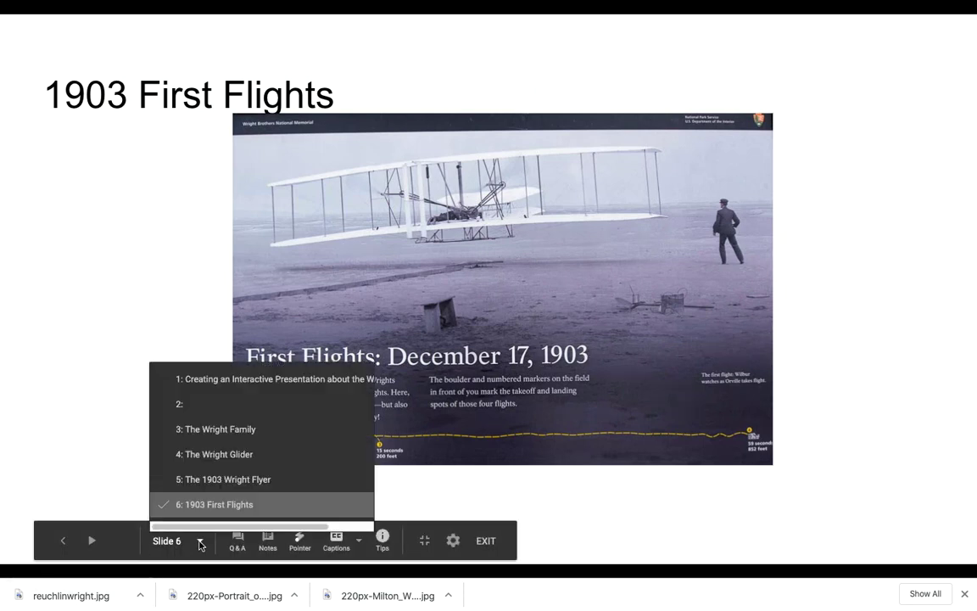
left_click(196, 413)
left_click(344, 340)
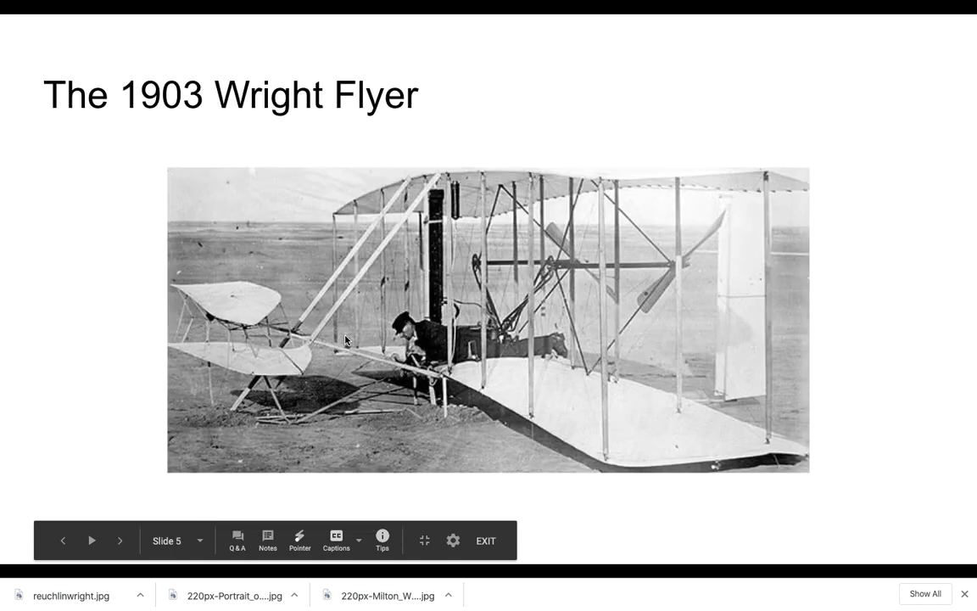
key("Escape")
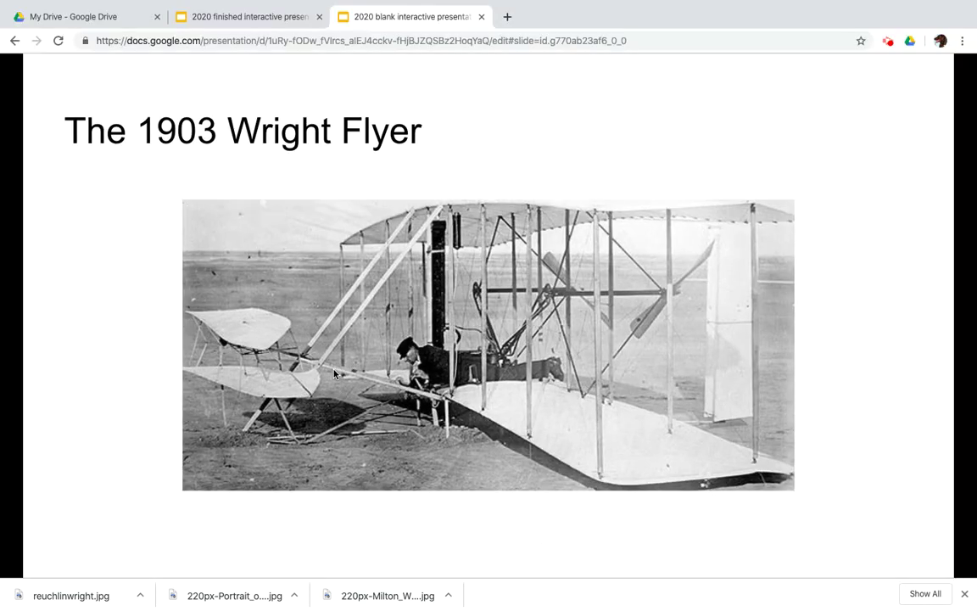
left_click(110, 235)
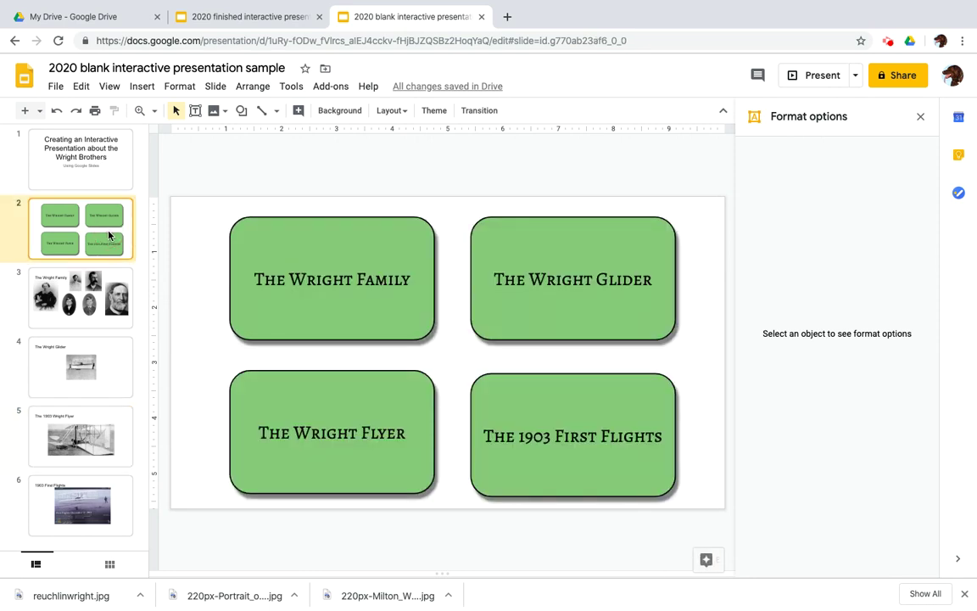